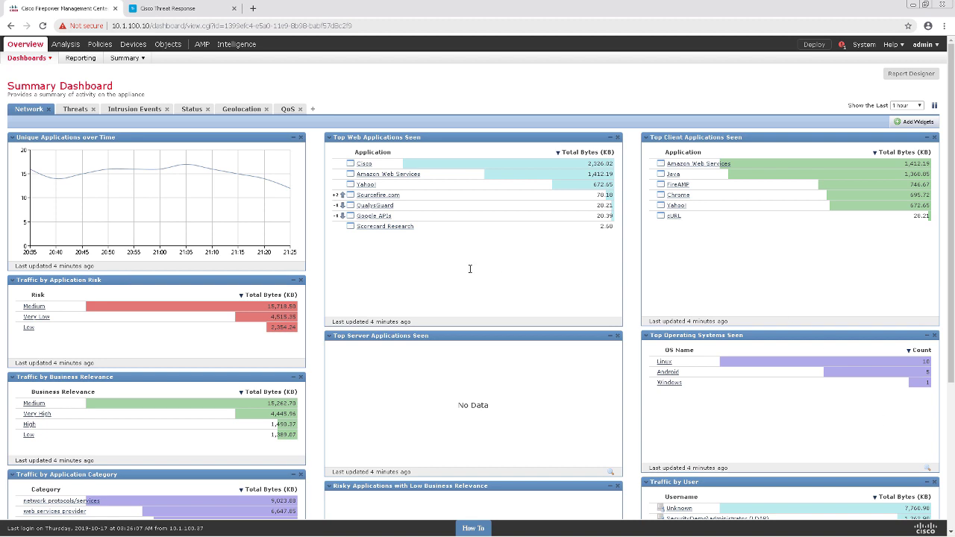
Step: Switch to Cisco Threat Response and open its list of integration modules
{"action": "left_click", "coordinate": [166, 9]}
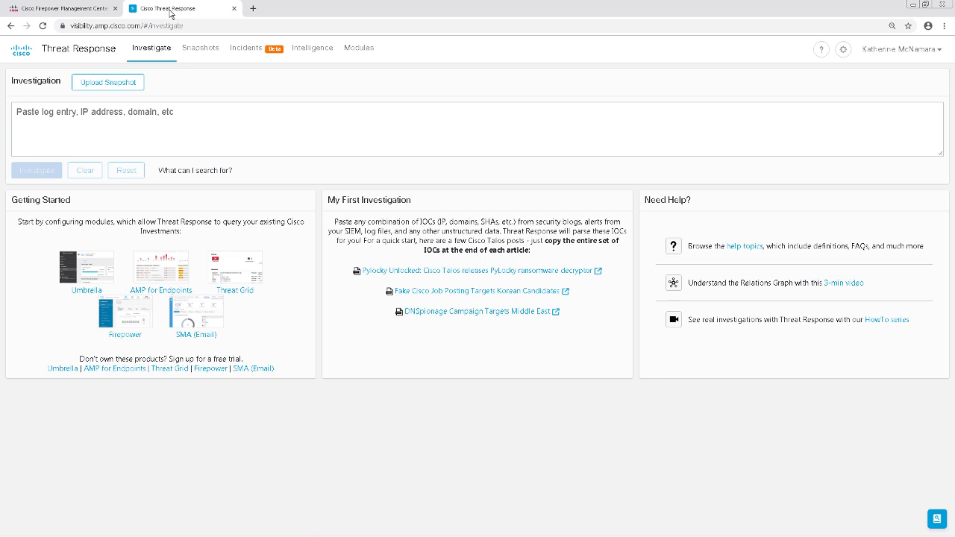
{"action": "left_click_drag", "start_coordinate": [71, 25], "coordinate": [140, 25]}
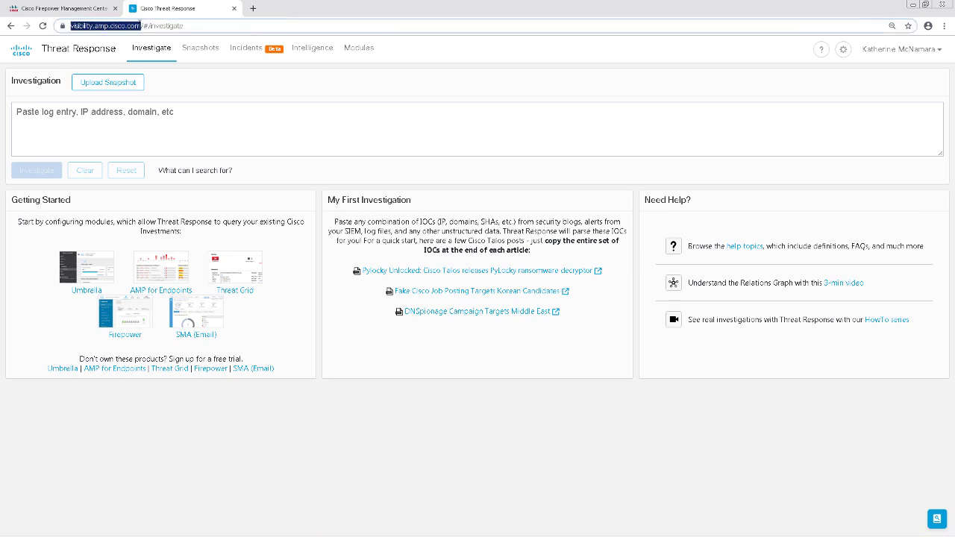
{"action": "left_click", "coordinate": [282, 96]}
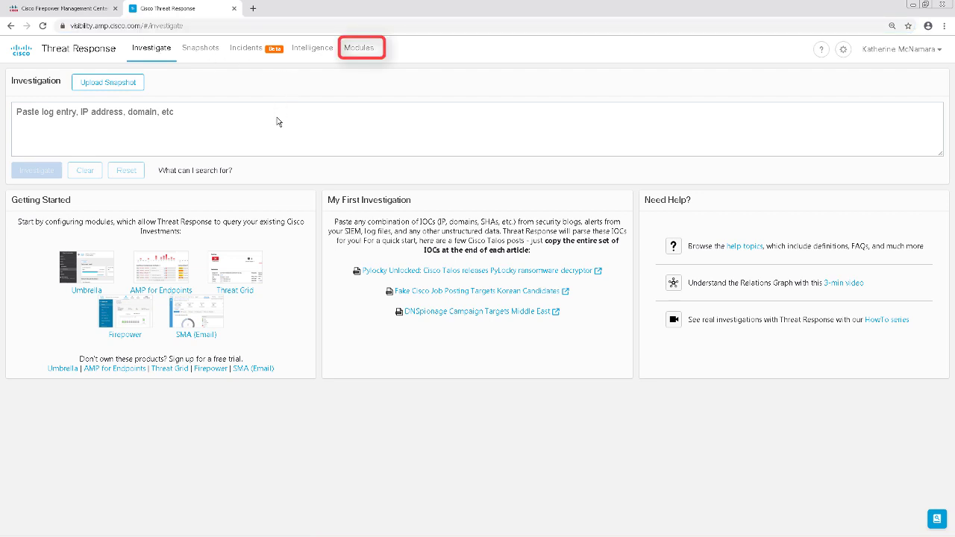
{"action": "left_click", "coordinate": [367, 51]}
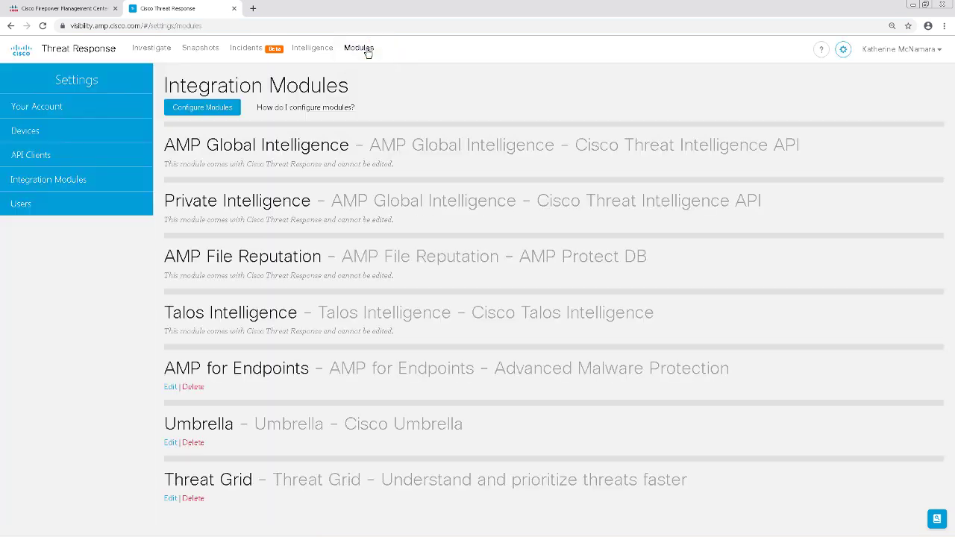
Step: Create an integration module of type Firepower - Firepower Services and Devices, named Firepower
{"action": "left_click", "coordinate": [208, 113]}
{"action": "left_click", "coordinate": [341, 127]}
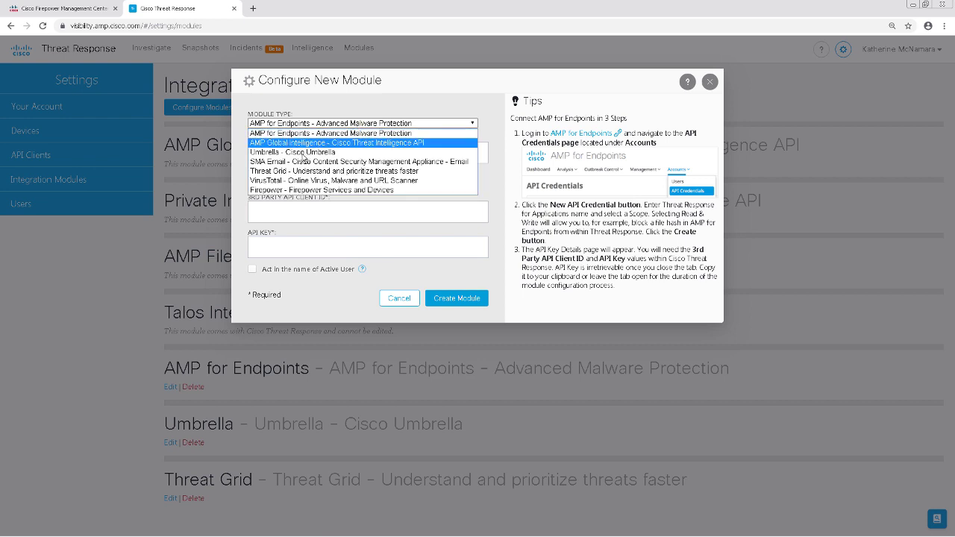
{"action": "left_click", "coordinate": [292, 191]}
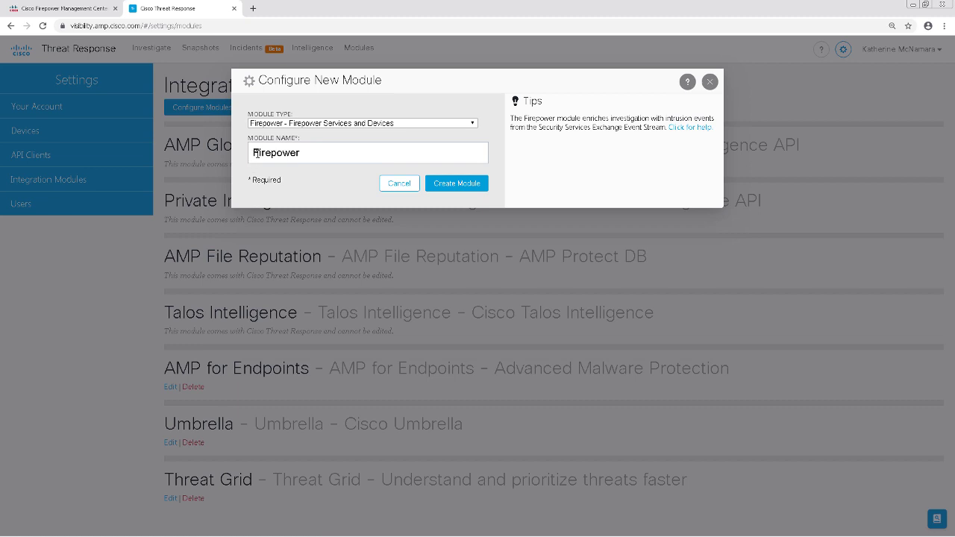
{"action": "left_click_drag", "start_coordinate": [250, 153], "coordinate": [314, 152]}
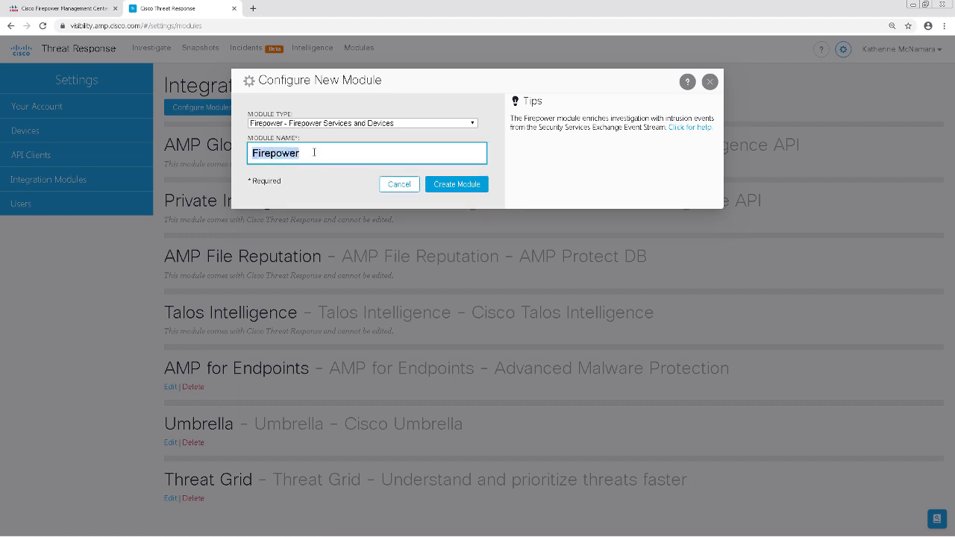
{"action": "left_click", "coordinate": [456, 187]}
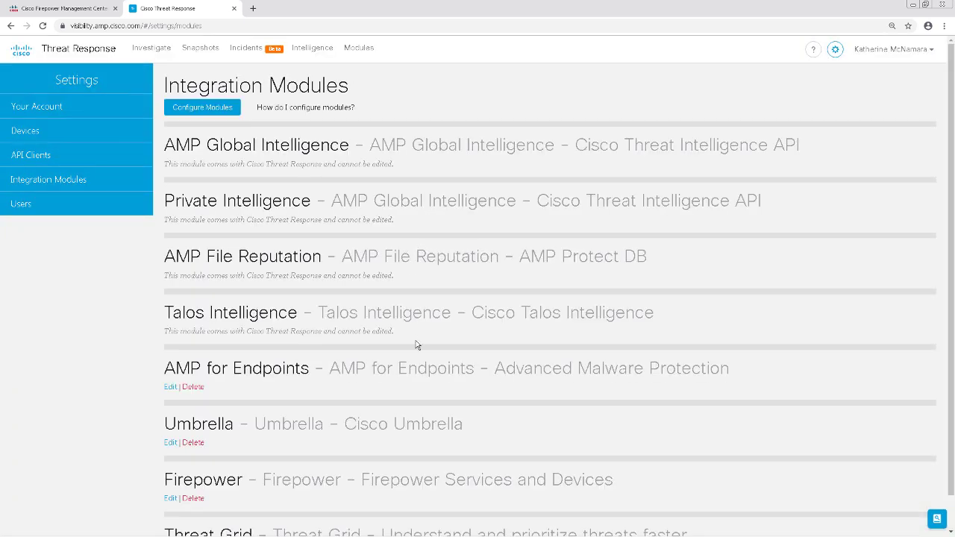
Step: Open Security Services Exchange from the device settings to manage the devices
{"action": "left_click", "coordinate": [32, 133]}
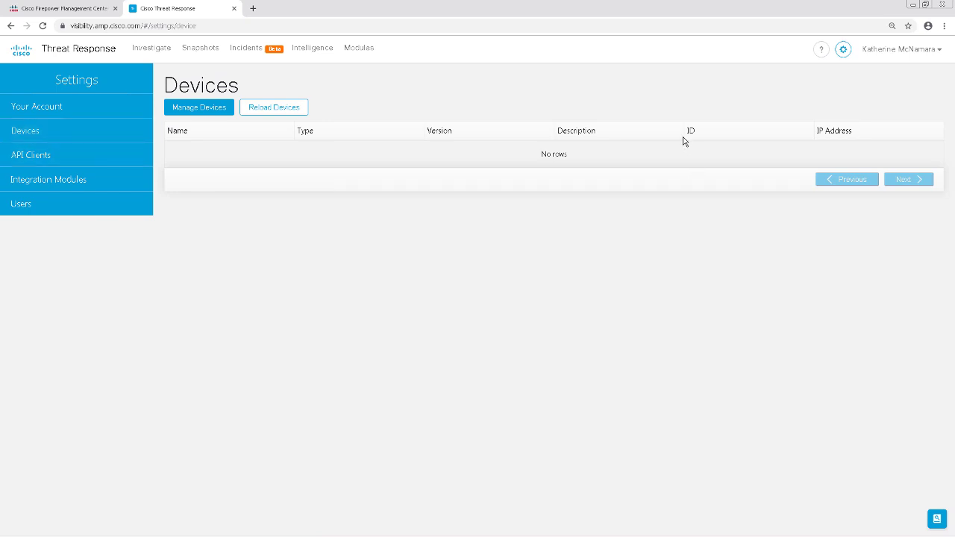
{"action": "left_click", "coordinate": [191, 113]}
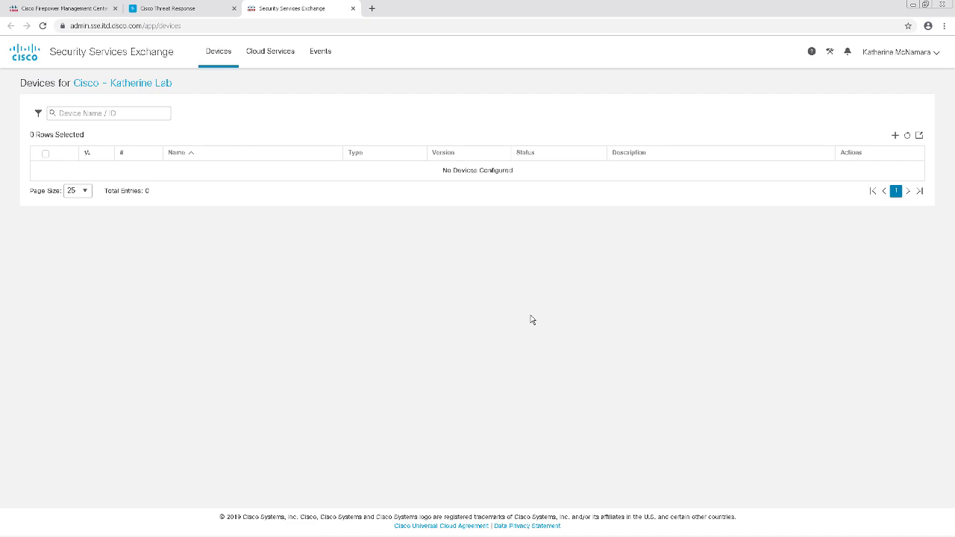
Step: Check which accounts are linked to the organization and close the account linking dialog
{"action": "left_click", "coordinate": [830, 54]}
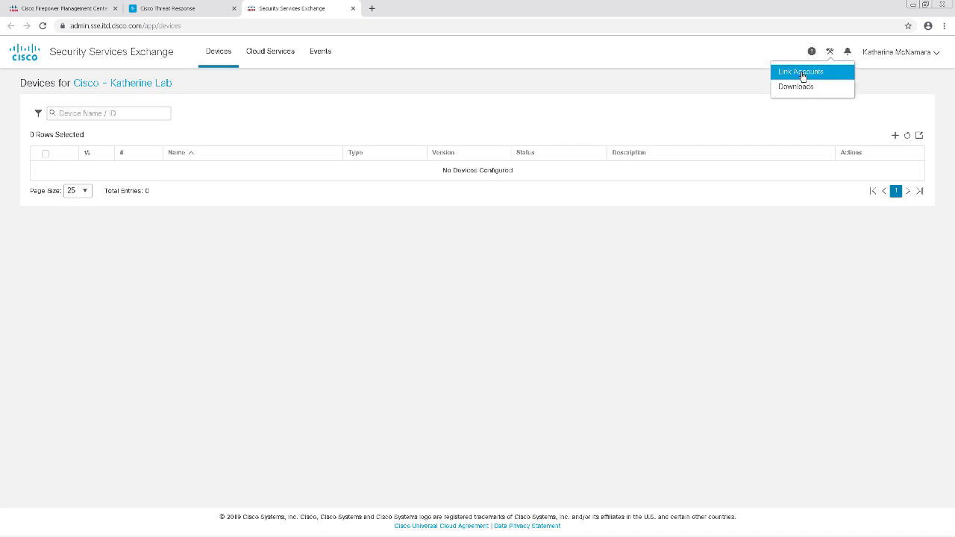
{"action": "left_click", "coordinate": [802, 74]}
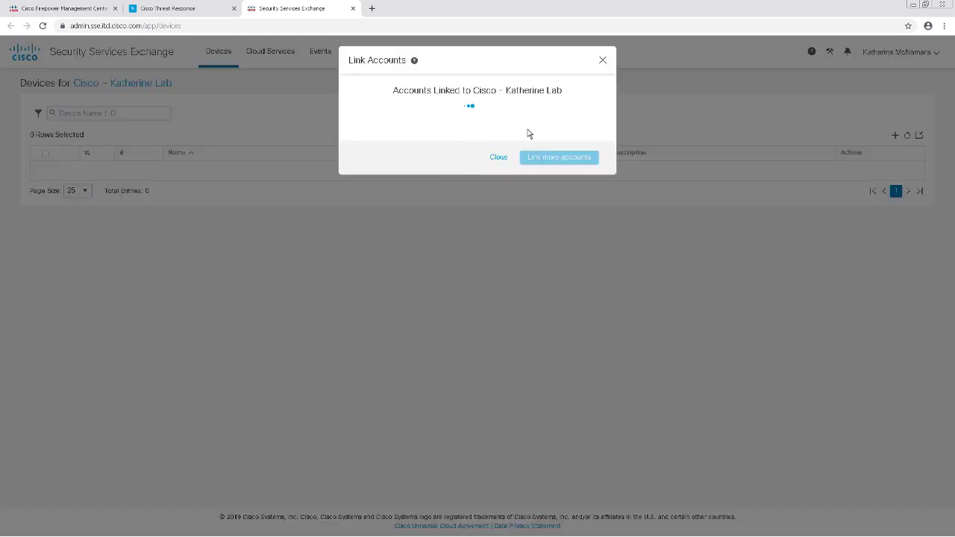
{"action": "left_click", "coordinate": [604, 61]}
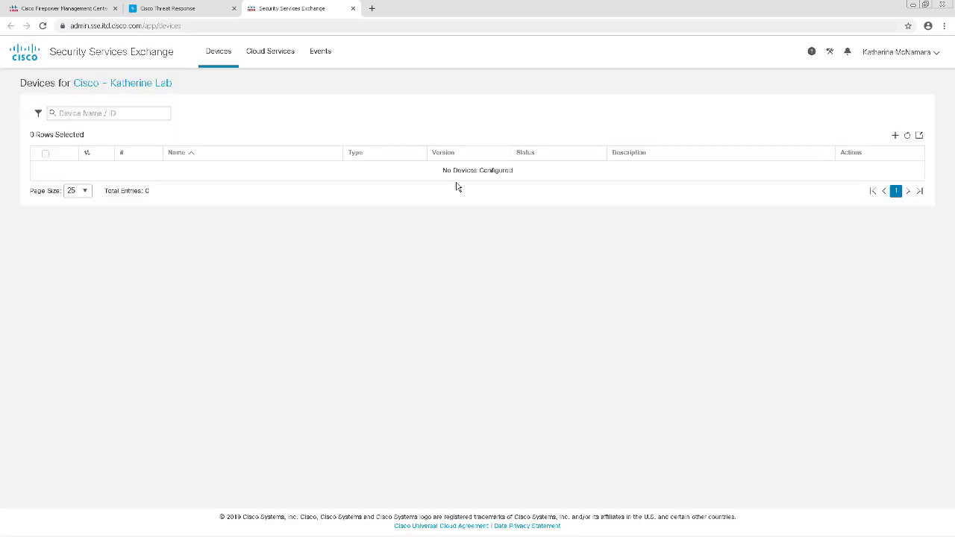
Step: Enable the Cisco Threat Response and Eventing cloud services, and return to the device list
{"action": "left_click", "coordinate": [284, 59]}
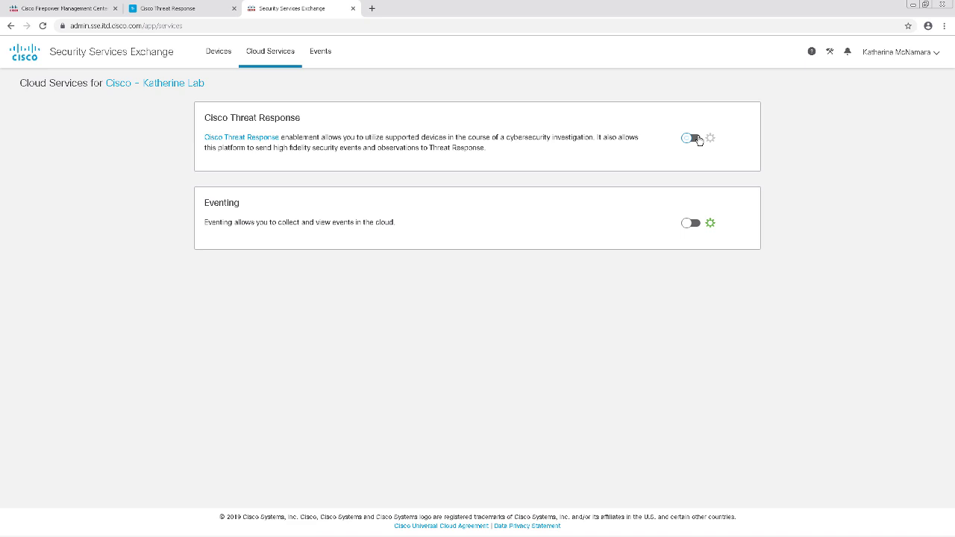
{"action": "left_click", "coordinate": [694, 139]}
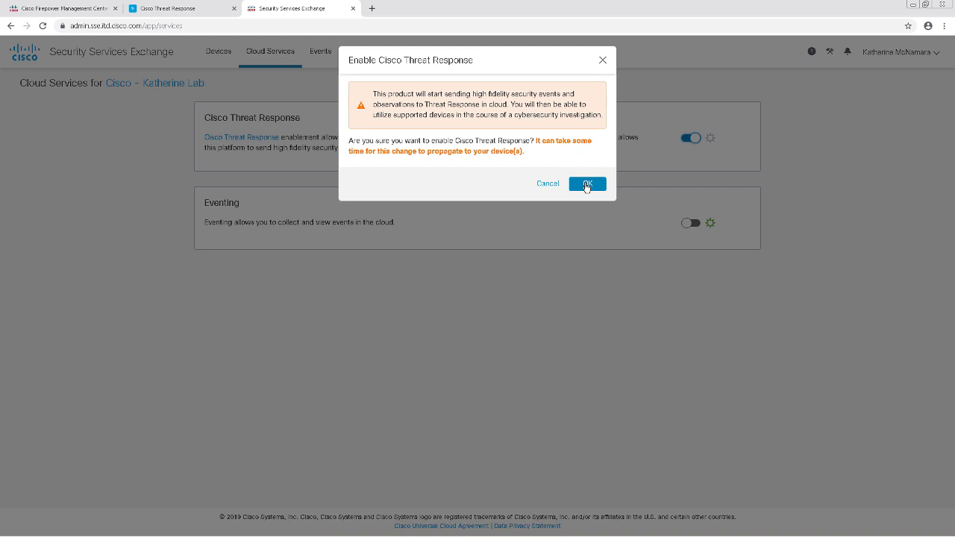
{"action": "left_click", "coordinate": [587, 185]}
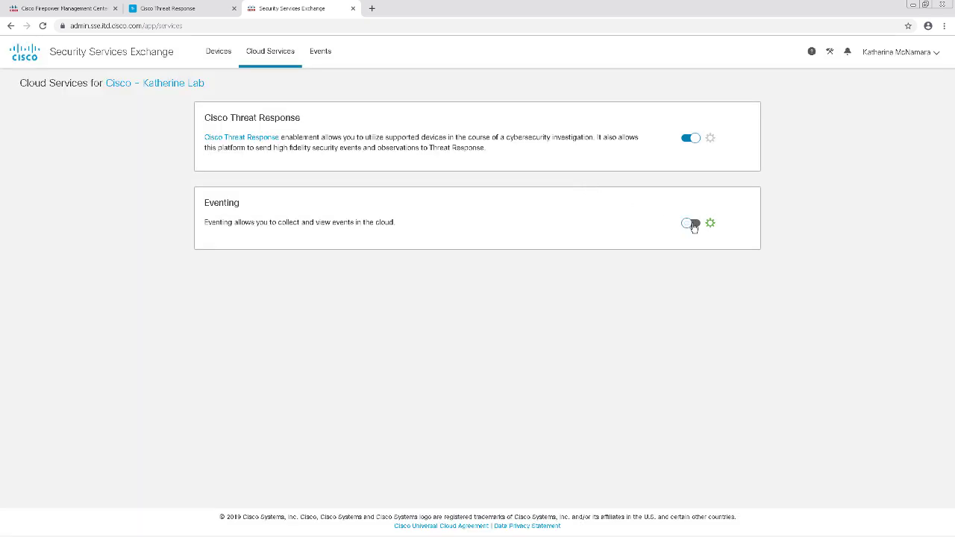
{"action": "left_click", "coordinate": [692, 223]}
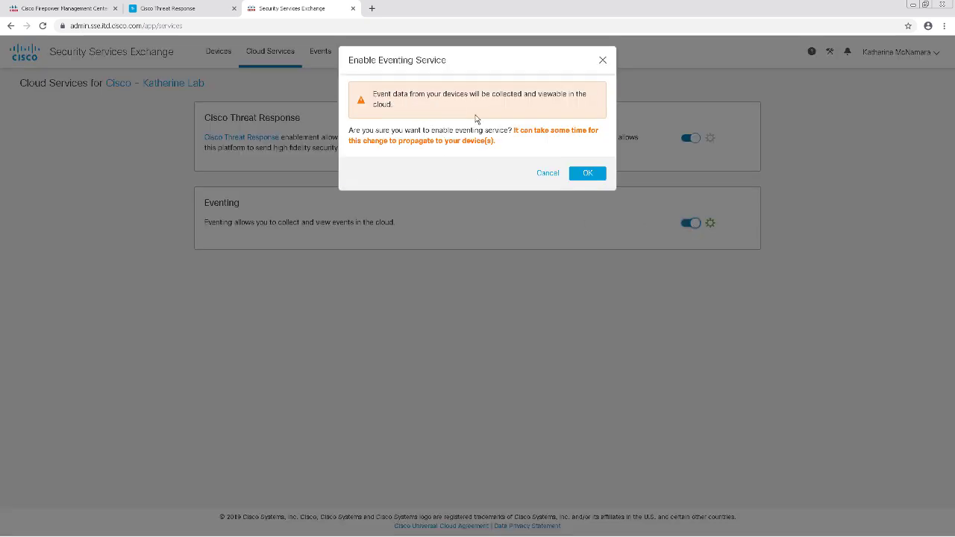
{"action": "left_click", "coordinate": [580, 177]}
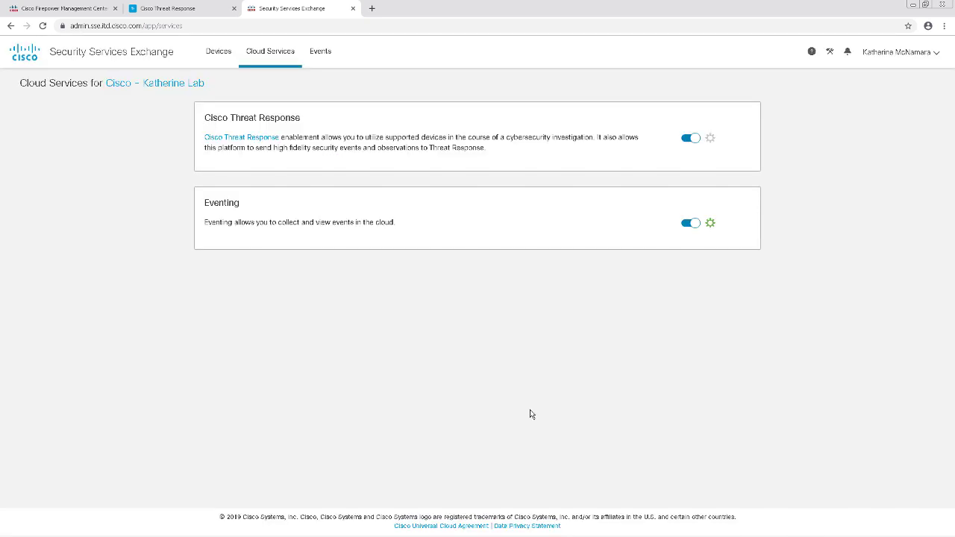
{"action": "left_click", "coordinate": [222, 55]}
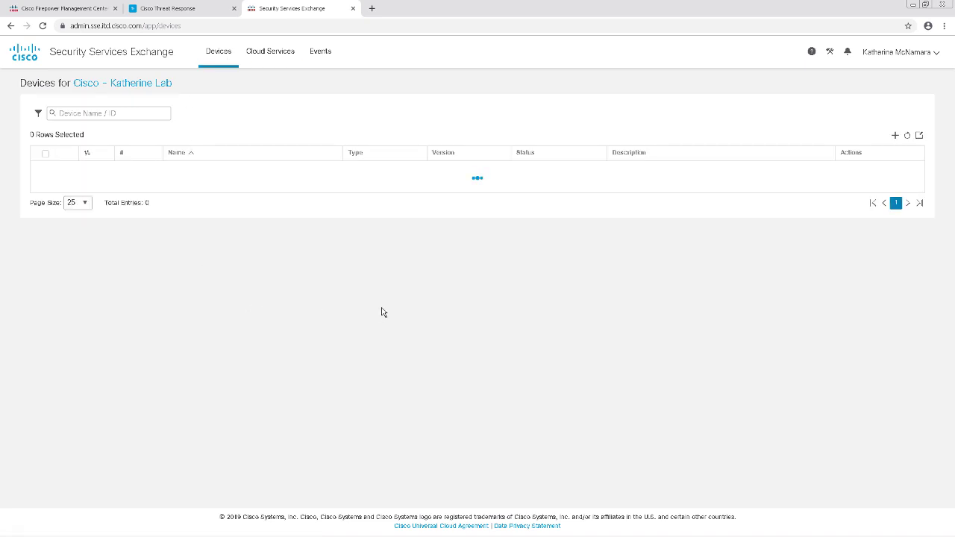
Step: Switch to Firepower Management Center and register it for Smart Licensing with the product instance registration token
{"action": "left_click", "coordinate": [64, 8]}
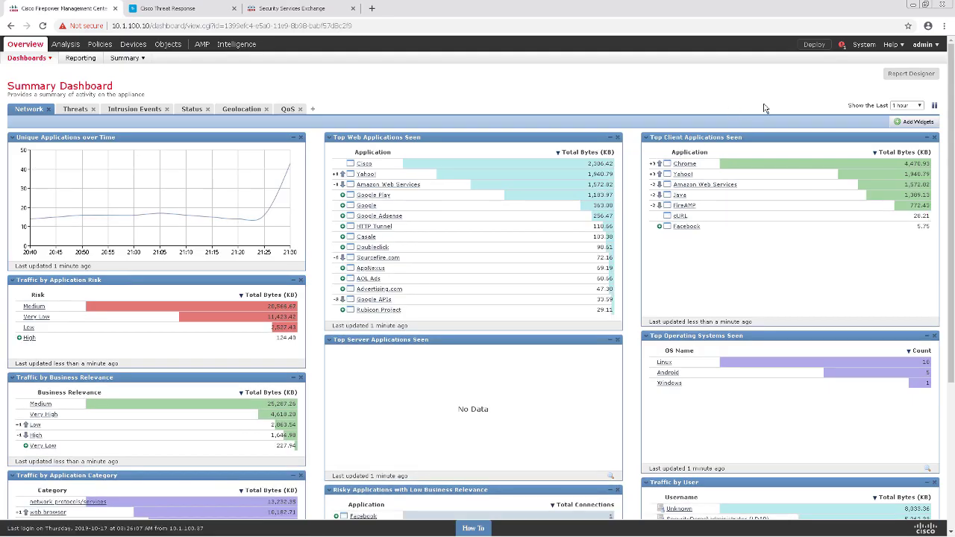
{"action": "mouse_move", "coordinate": [864, 46]}
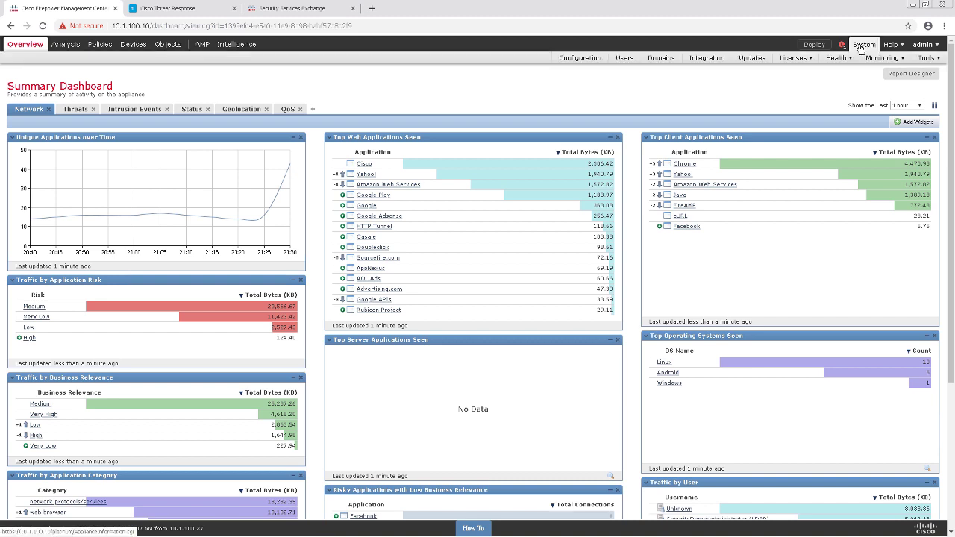
{"action": "left_click", "coordinate": [784, 71]}
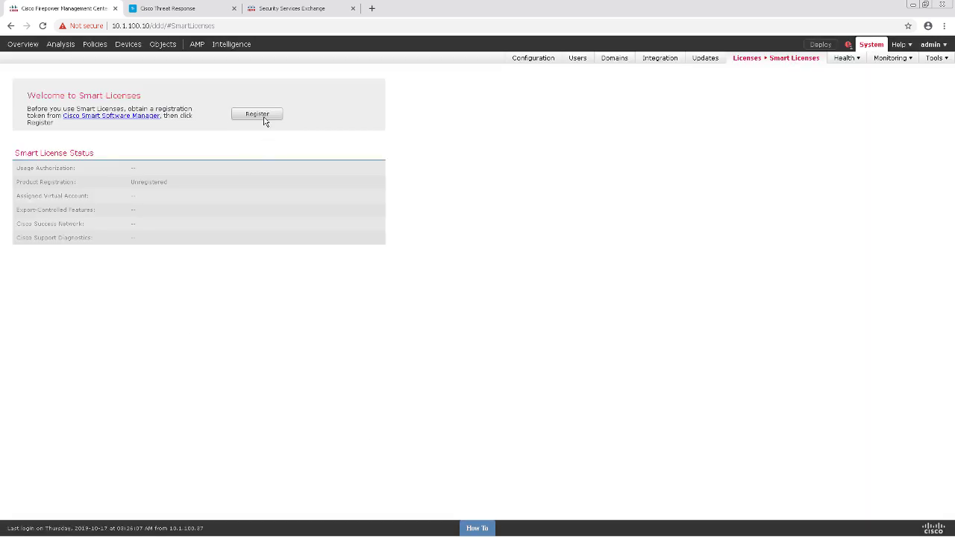
{"action": "left_click", "coordinate": [257, 114]}
{"action": "left_click", "coordinate": [371, 172]}
{"action": "key", "text": "ctrl+v"}
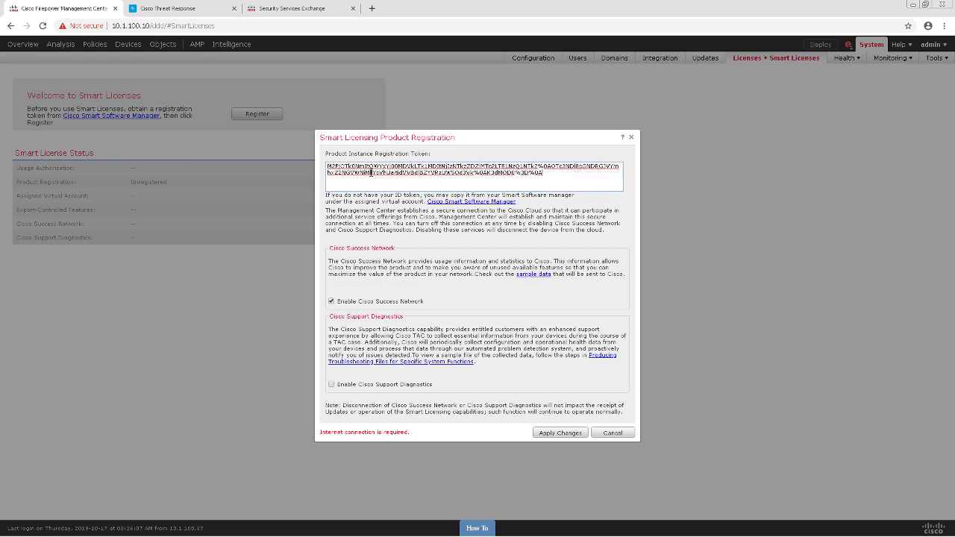
{"action": "left_click", "coordinate": [569, 433]}
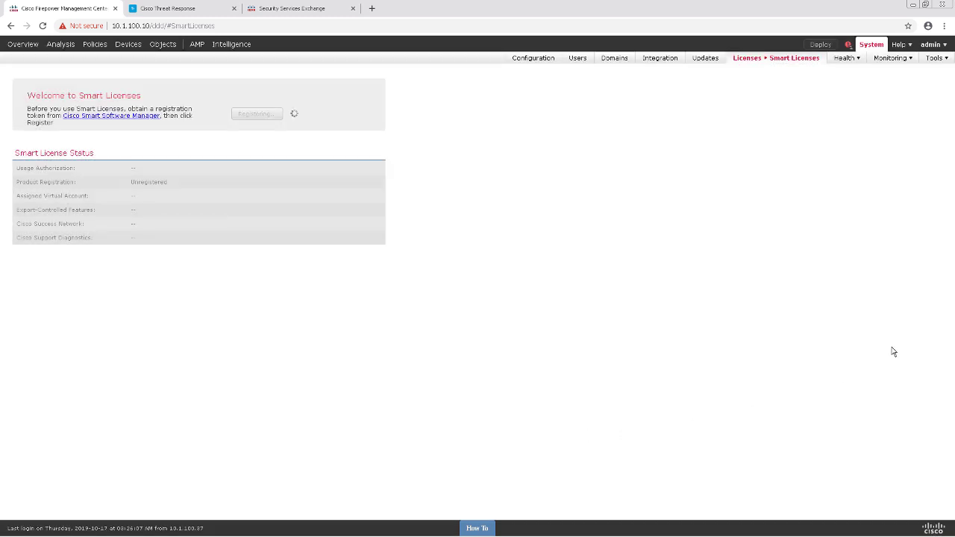
Step: Check the progress of the Smart License registration in the task notifications and examine the Base license entry
{"action": "left_click", "coordinate": [848, 45]}
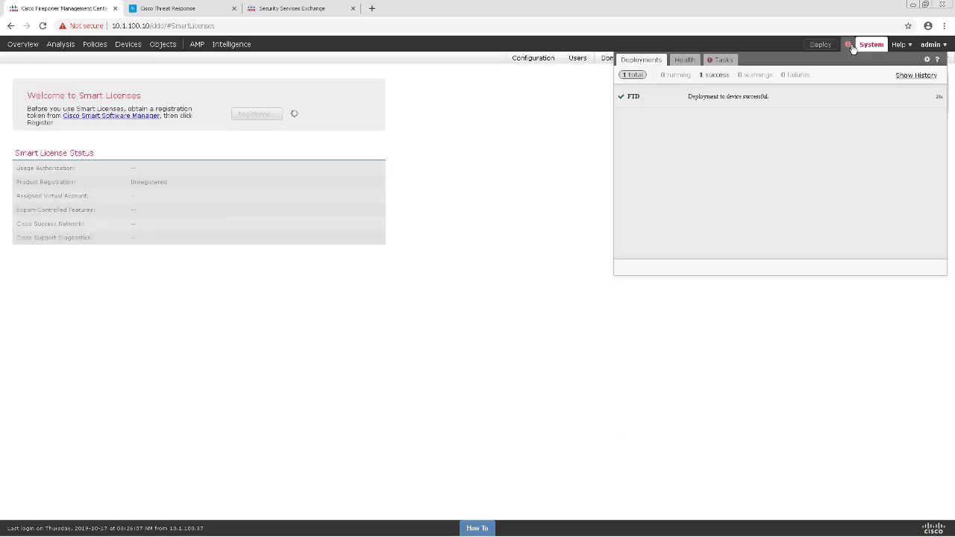
{"action": "left_click", "coordinate": [726, 60]}
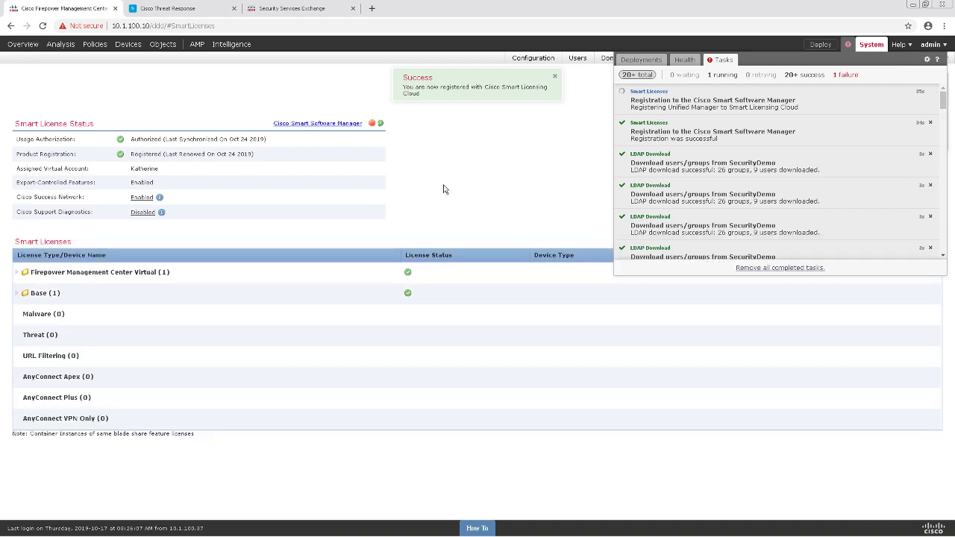
{"action": "left_click", "coordinate": [17, 294]}
{"action": "left_click", "coordinate": [18, 294]}
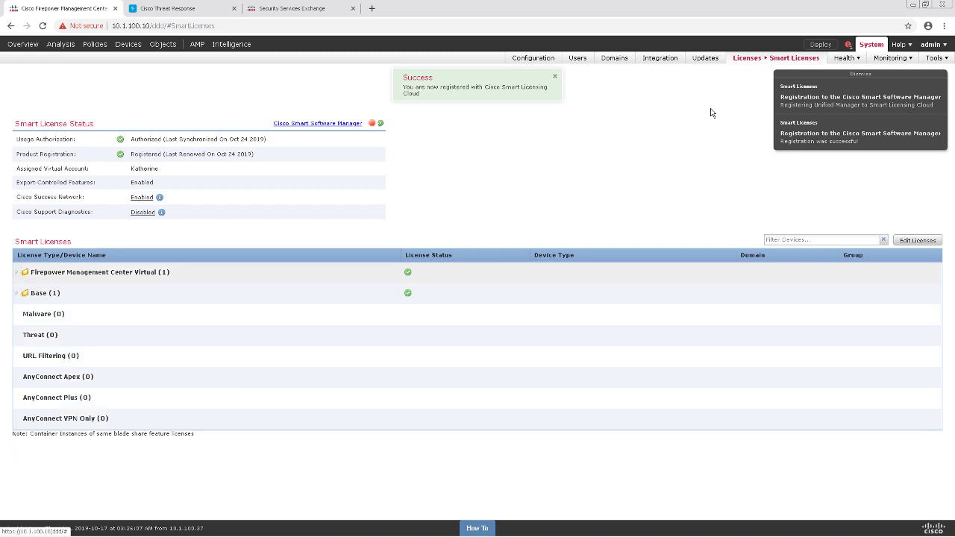
Step: Dismiss the notifications and open the device details of the FTD in Device Management
{"action": "left_click", "coordinate": [118, 46]}
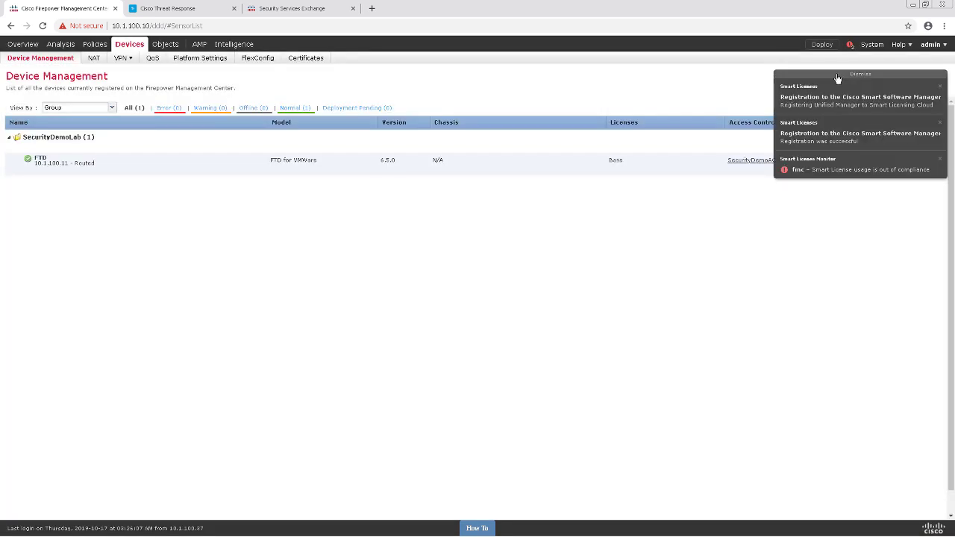
{"action": "left_click", "coordinate": [836, 73]}
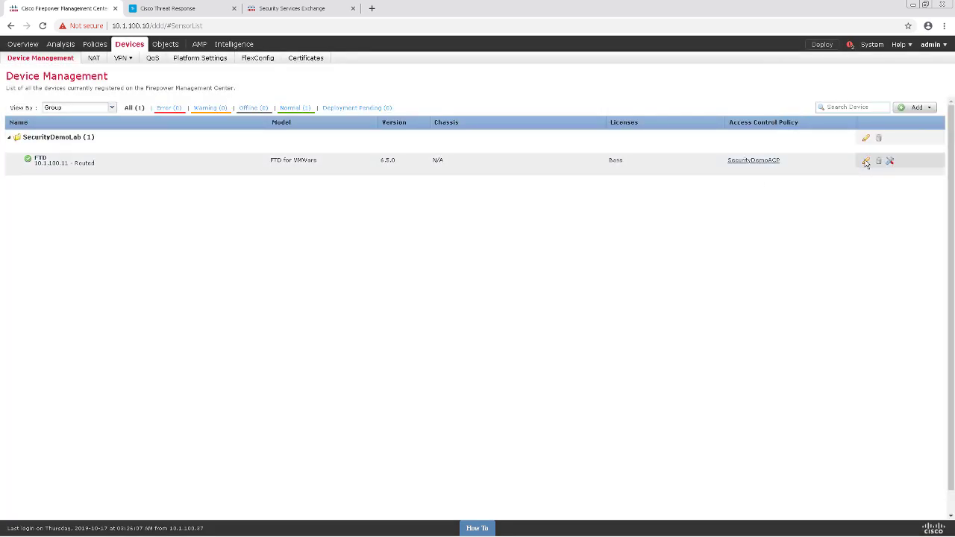
{"action": "left_click", "coordinate": [866, 160]}
{"action": "left_click", "coordinate": [10, 99]}
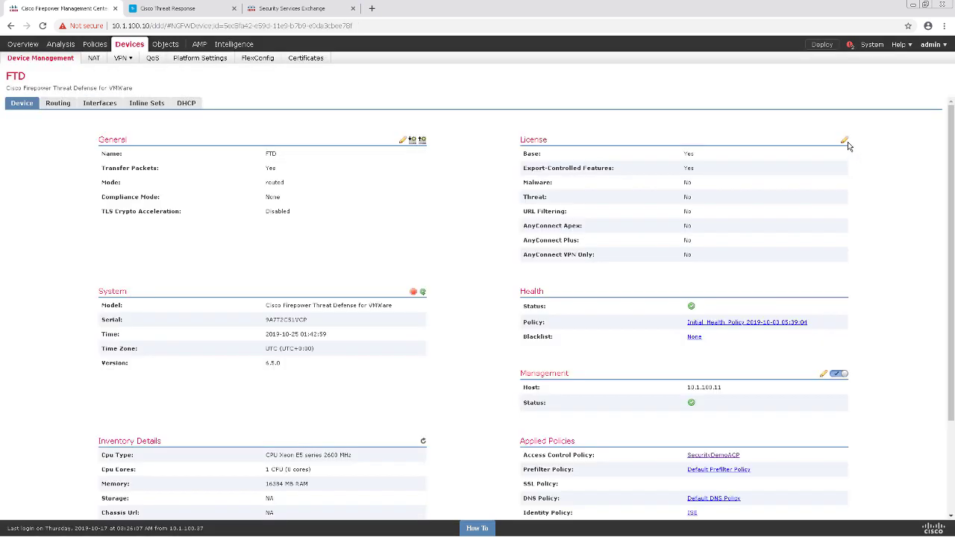
Step: Enable the Malware, Threat and URL Filtering licenses for the FTD device and save the changes
{"action": "double_click", "coordinate": [846, 142]}
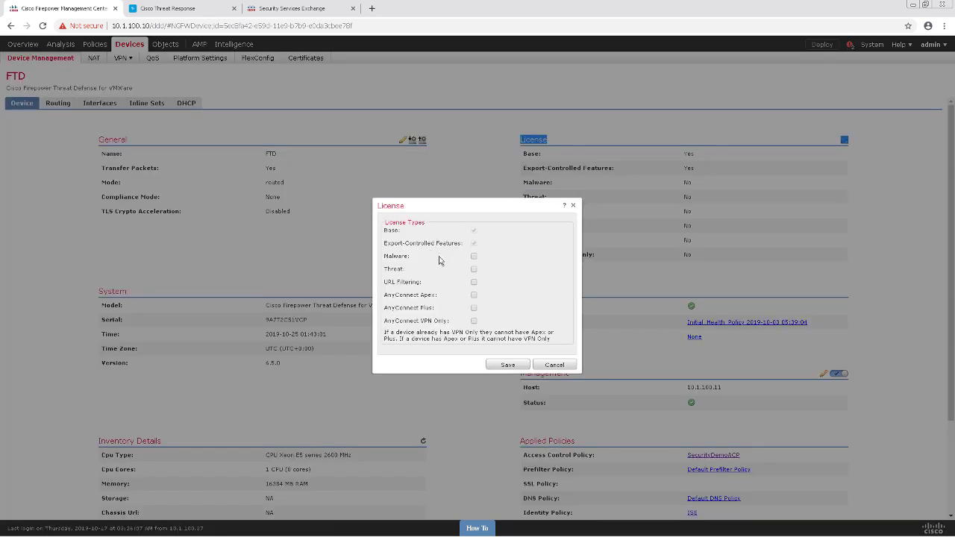
{"action": "left_click", "coordinate": [474, 256]}
{"action": "left_click", "coordinate": [474, 270]}
{"action": "left_click", "coordinate": [474, 282]}
{"action": "left_click", "coordinate": [507, 364]}
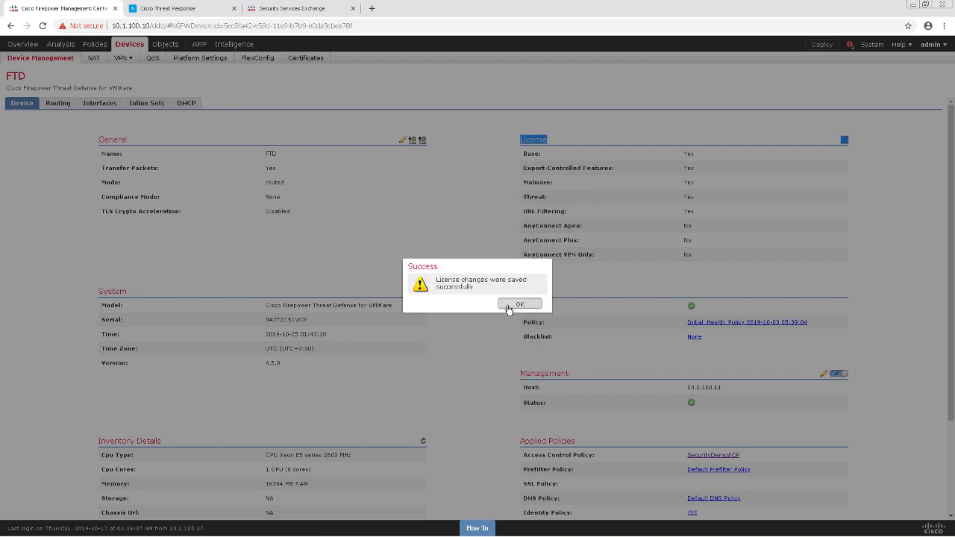
{"action": "left_click", "coordinate": [512, 304]}
Step: Check whether any policies are pending deployment to devices and return to the Device Management list
{"action": "left_click", "coordinate": [822, 45]}
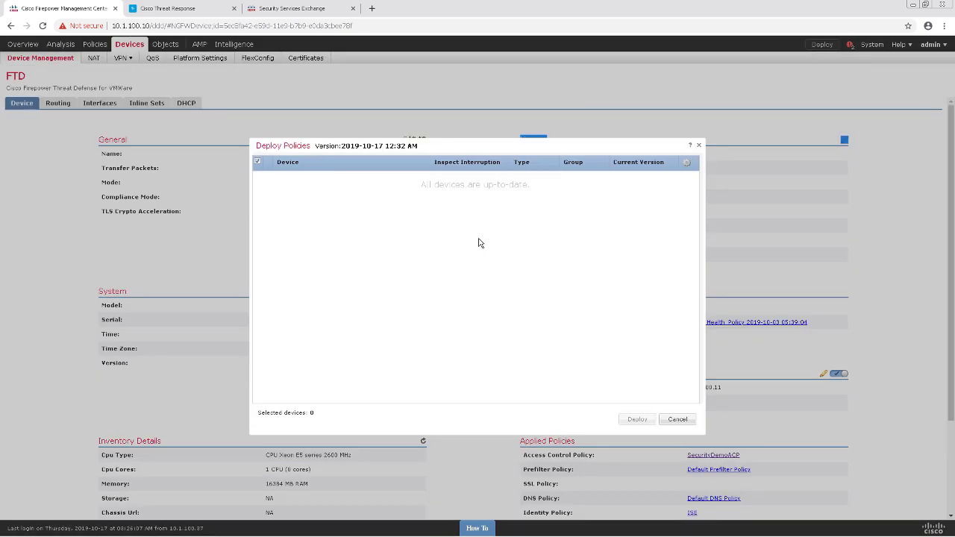
{"action": "left_click", "coordinate": [698, 145]}
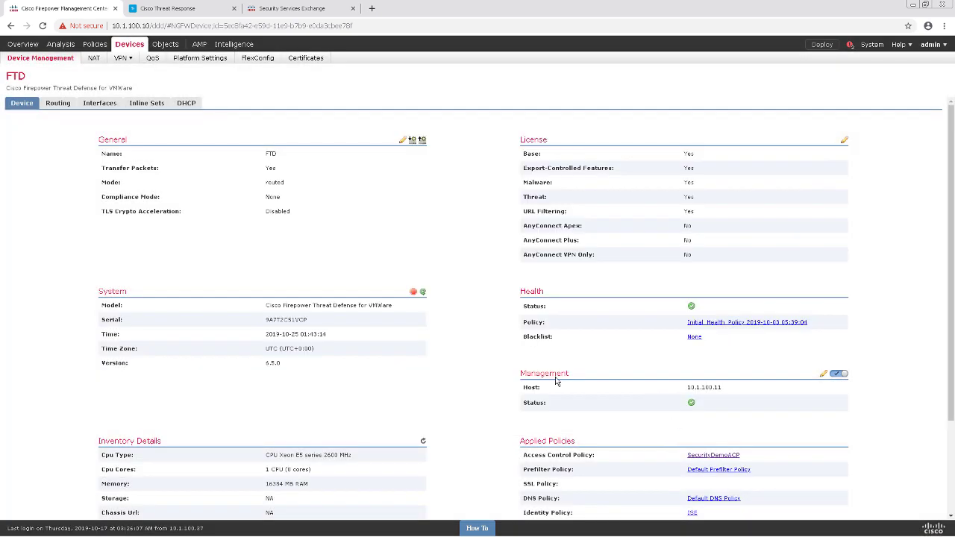
{"action": "left_click", "coordinate": [127, 48]}
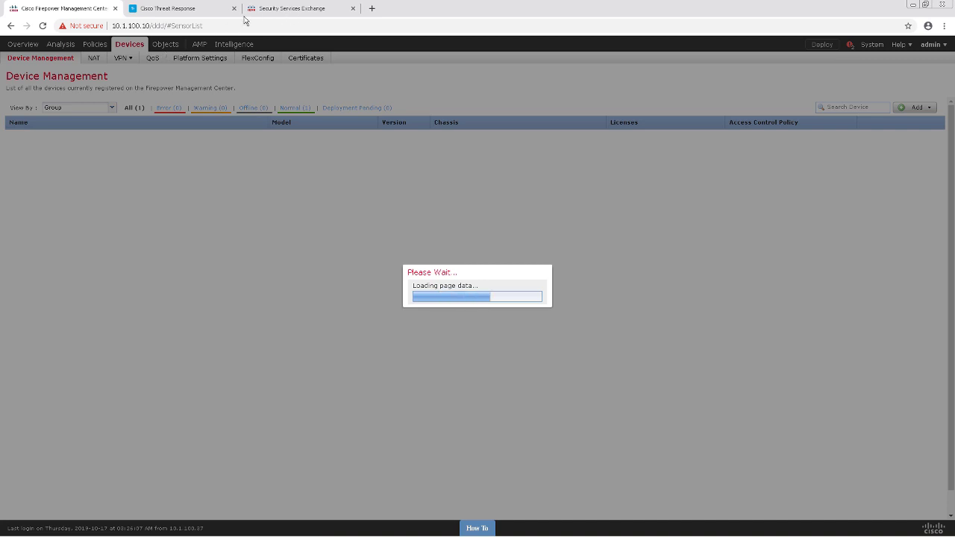
Step: Switch to Security Services Exchange and refresh the device list to check for newly registered devices
{"action": "left_click", "coordinate": [284, 11]}
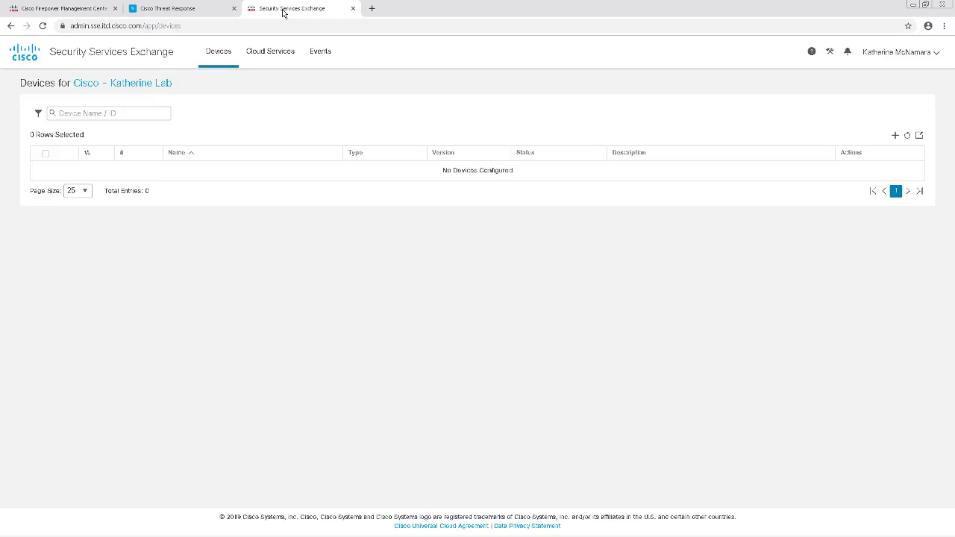
{"action": "left_click", "coordinate": [907, 136]}
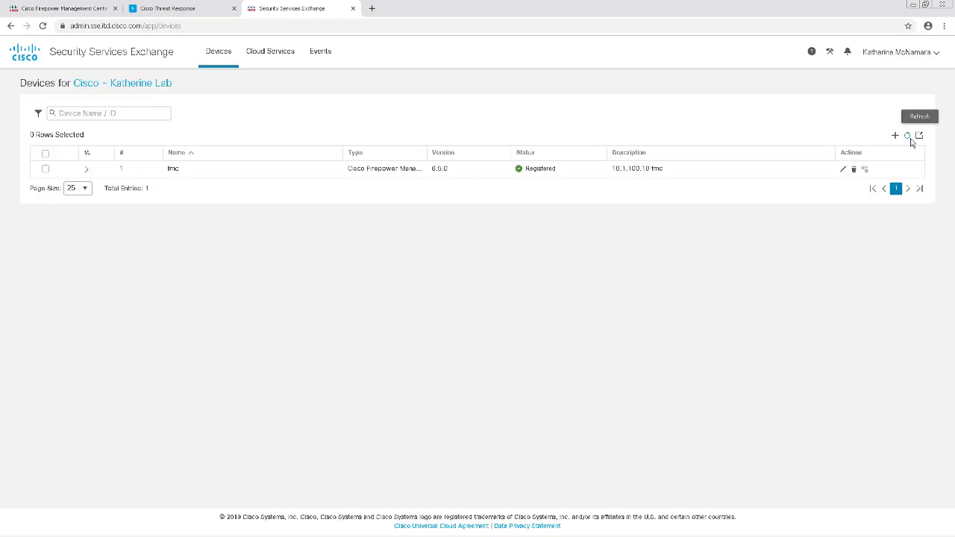
{"action": "left_click", "coordinate": [909, 138]}
Step: Return to Firepower Management Center and check the assigned Smart Licenses
{"action": "left_click", "coordinate": [70, 10]}
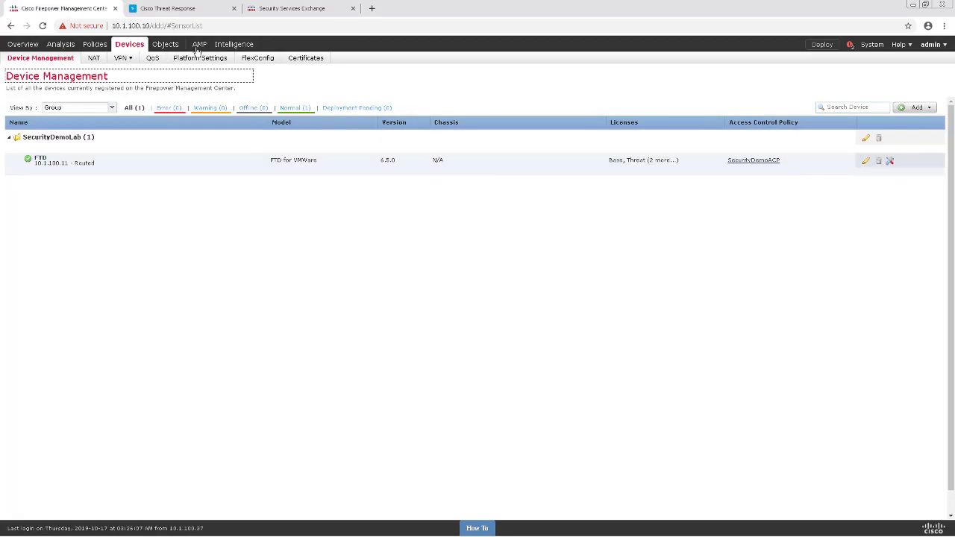
{"action": "mouse_move", "coordinate": [864, 47]}
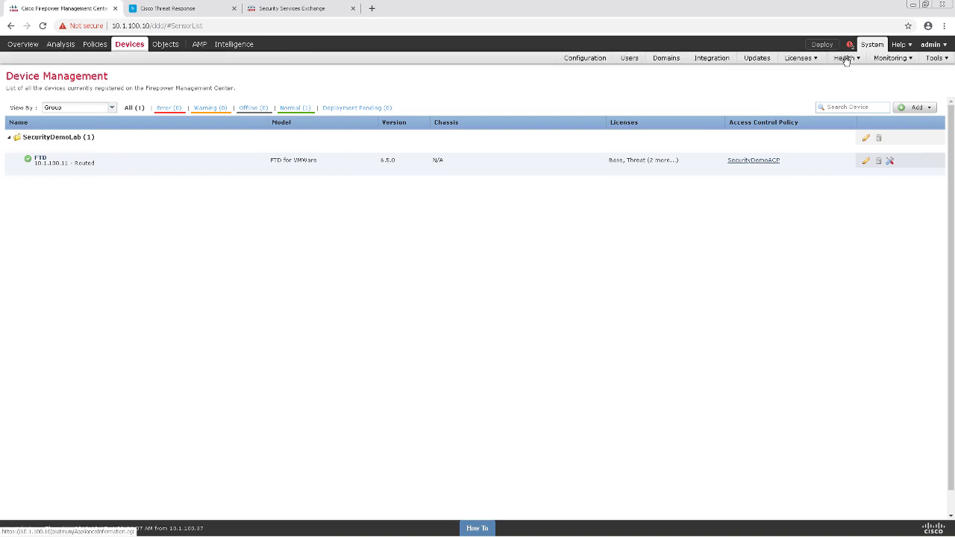
{"action": "left_click", "coordinate": [792, 72]}
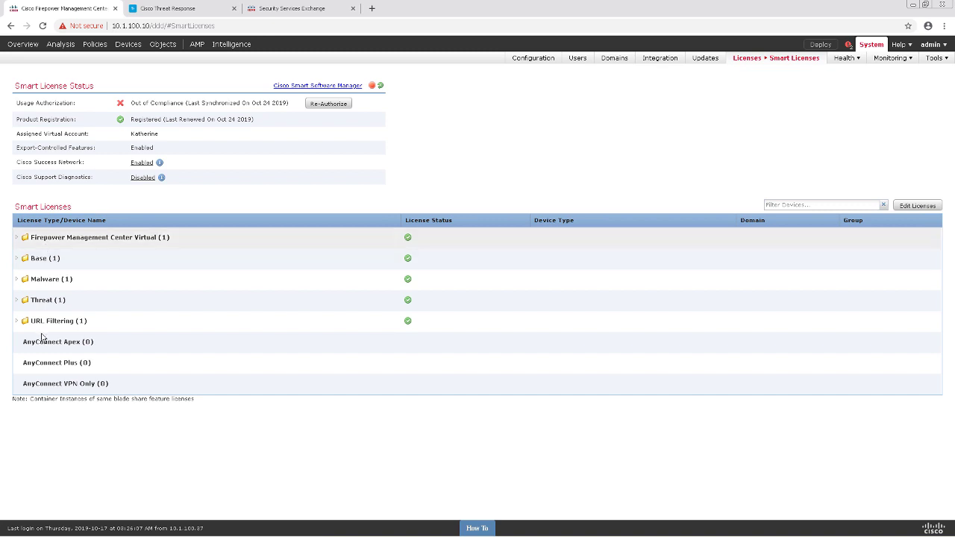
Step: Refresh the Security Services Exchange device list and inspect the details of the fmc device
{"action": "left_click", "coordinate": [289, 9]}
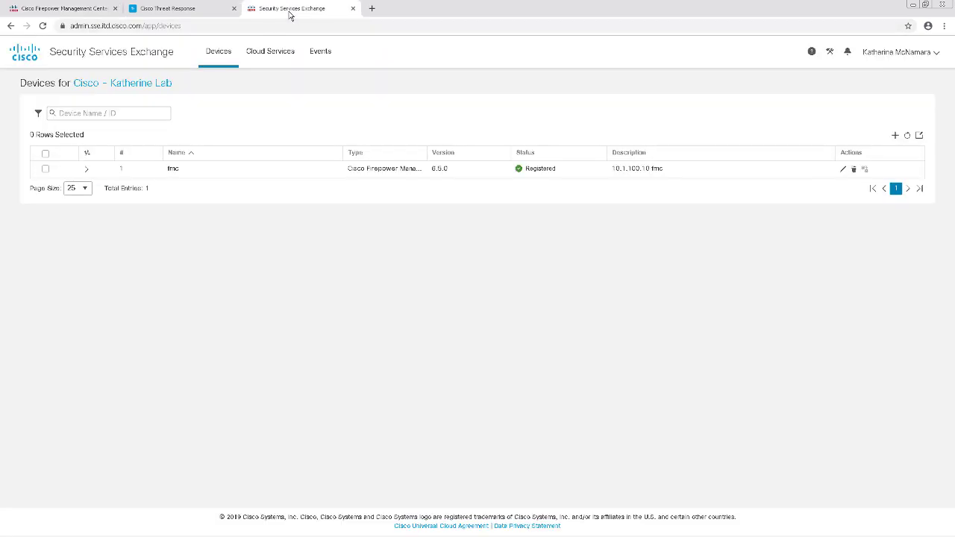
{"action": "left_click", "coordinate": [908, 136]}
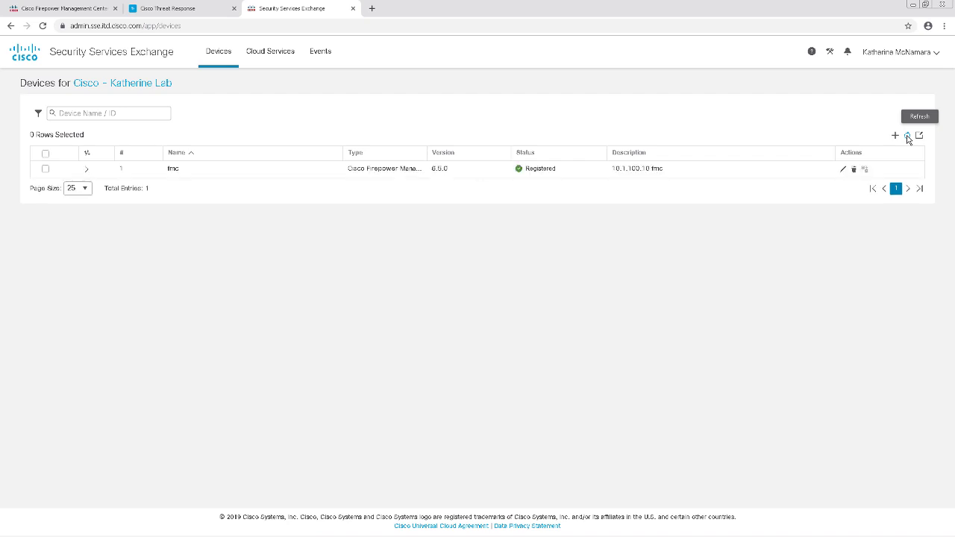
{"action": "left_click", "coordinate": [87, 171]}
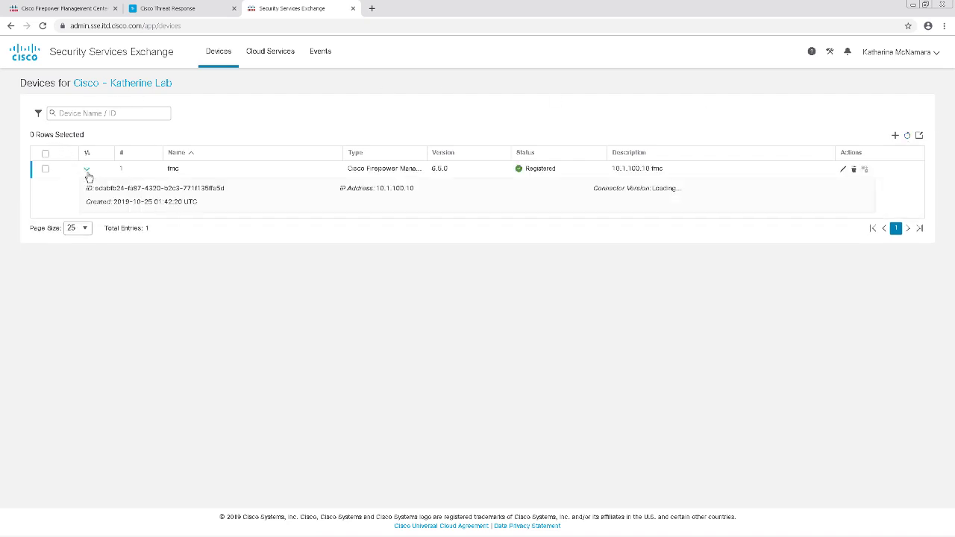
{"action": "left_click", "coordinate": [87, 172]}
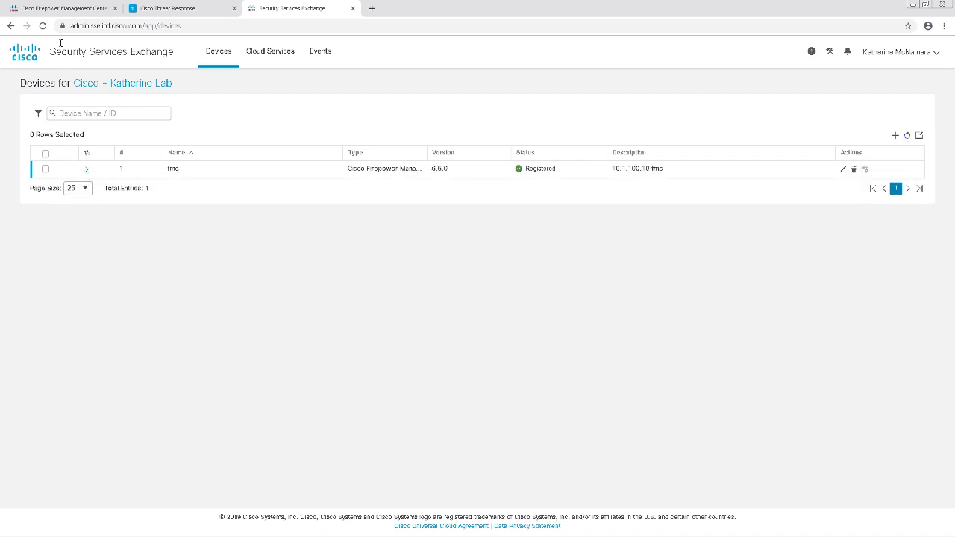
Step: Enable Cisco Cloud Event Configuration in the Firepower Management Center's cloud services integration and save it
{"action": "left_click", "coordinate": [64, 8]}
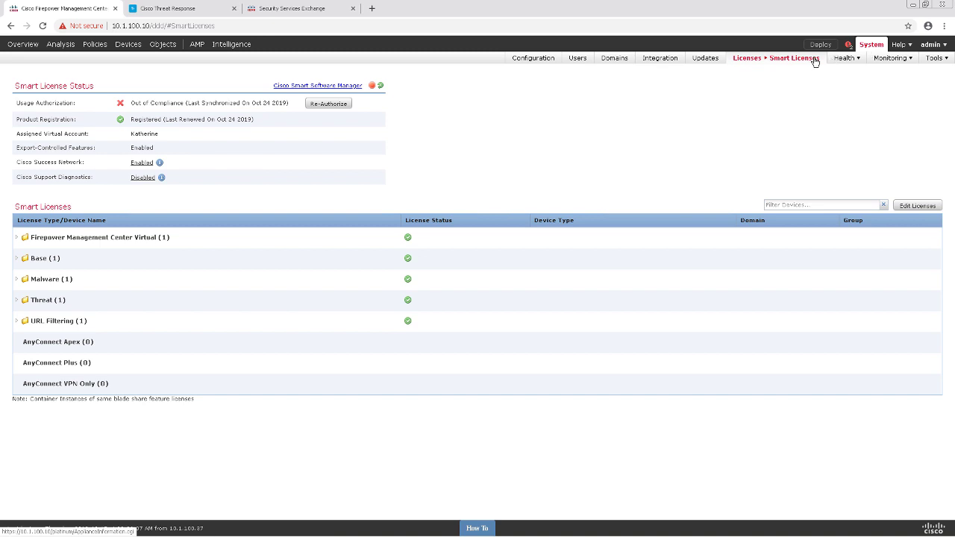
{"action": "left_click", "coordinate": [659, 59]}
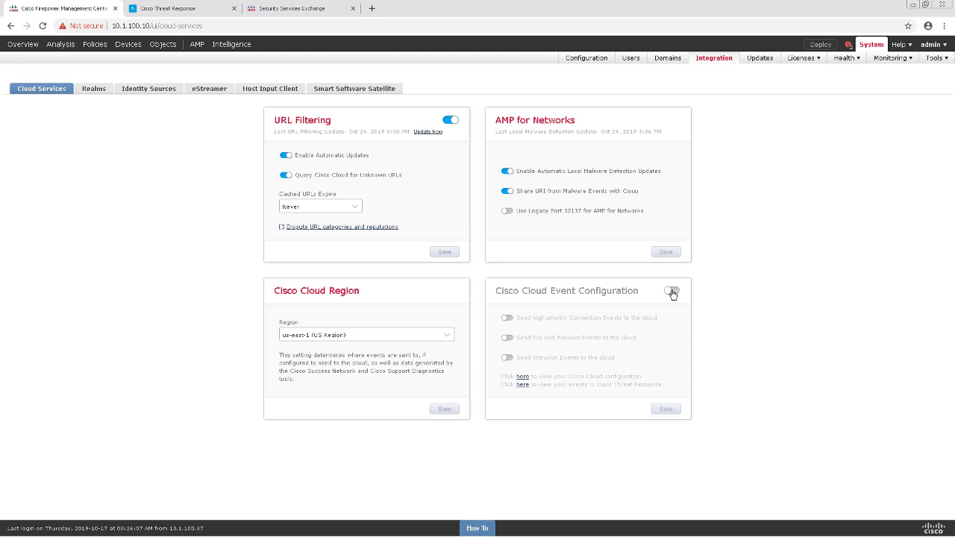
{"action": "left_click", "coordinate": [671, 292]}
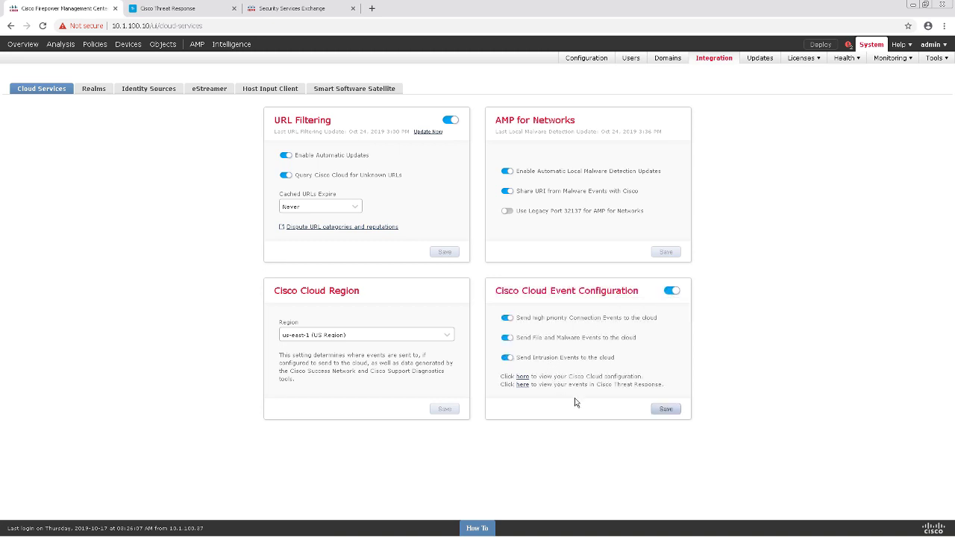
{"action": "left_click", "coordinate": [670, 410]}
{"action": "left_click", "coordinate": [922, 71]}
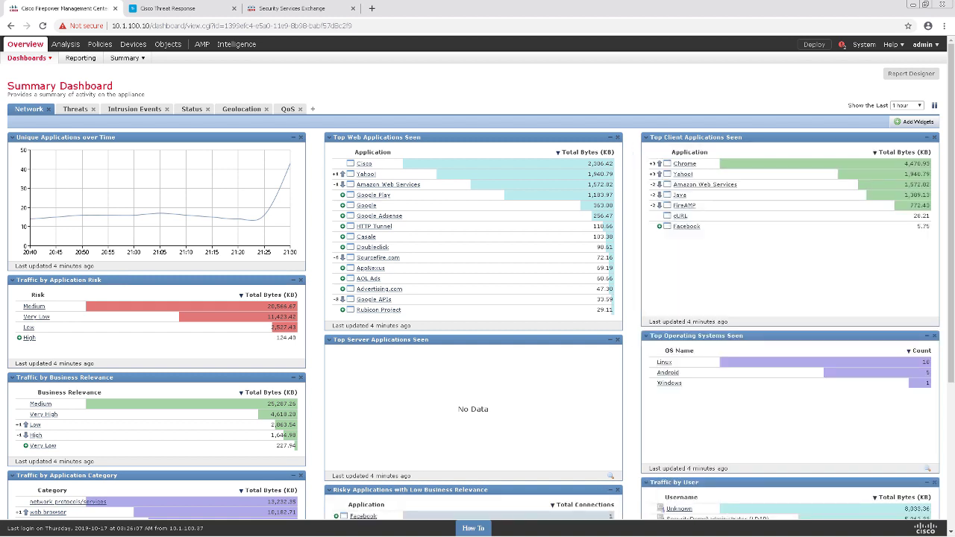
Step: View the Security Services Exchange event stream and start a continuous ping to 10.95.61.65 from the 10.1.100.40 remote server
{"action": "left_click", "coordinate": [280, 10]}
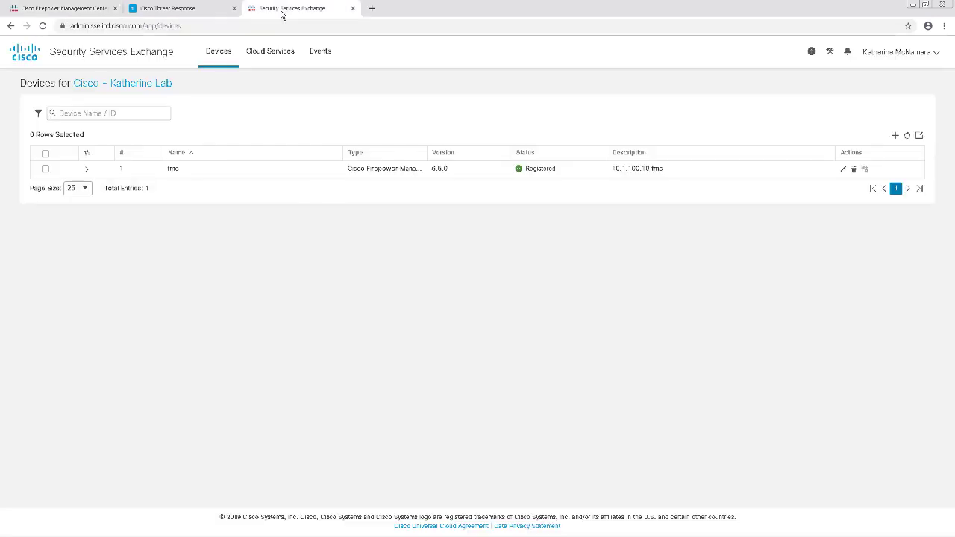
{"action": "left_click", "coordinate": [315, 60]}
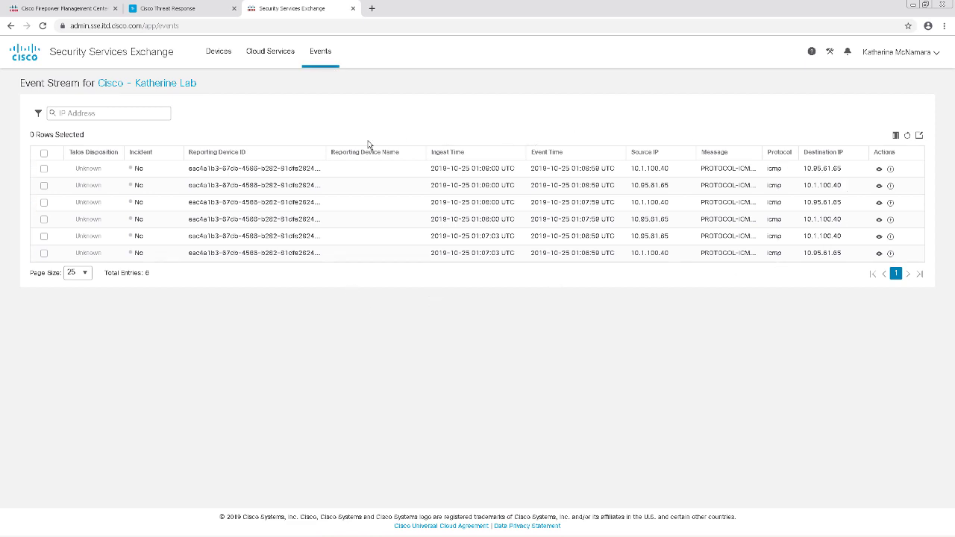
{"action": "mouse_move", "coordinate": [570, 528]}
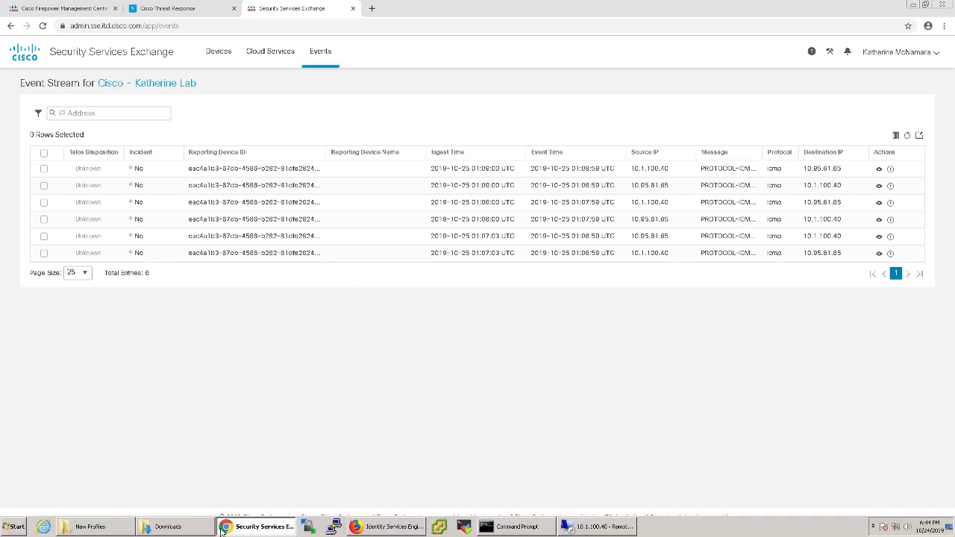
{"action": "left_click", "coordinate": [580, 528]}
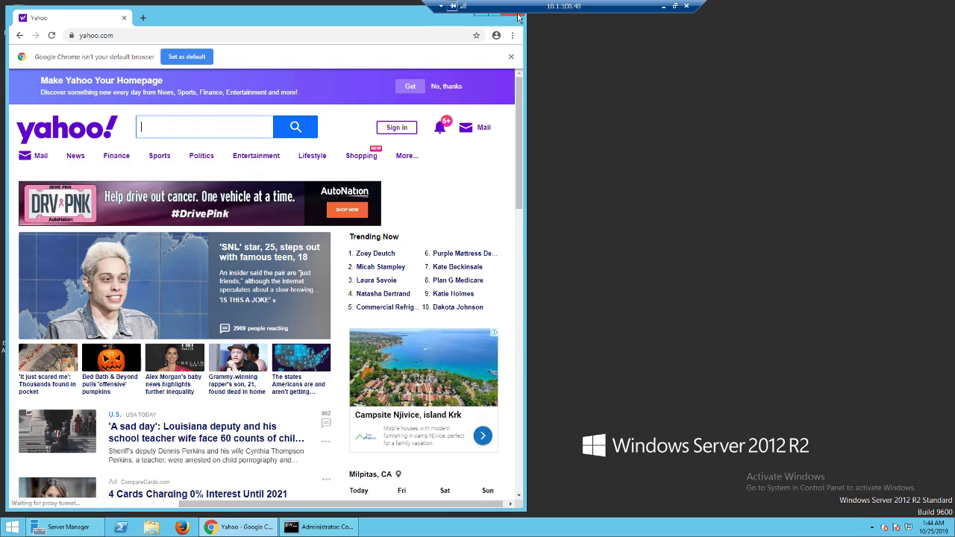
{"action": "left_click", "coordinate": [518, 15]}
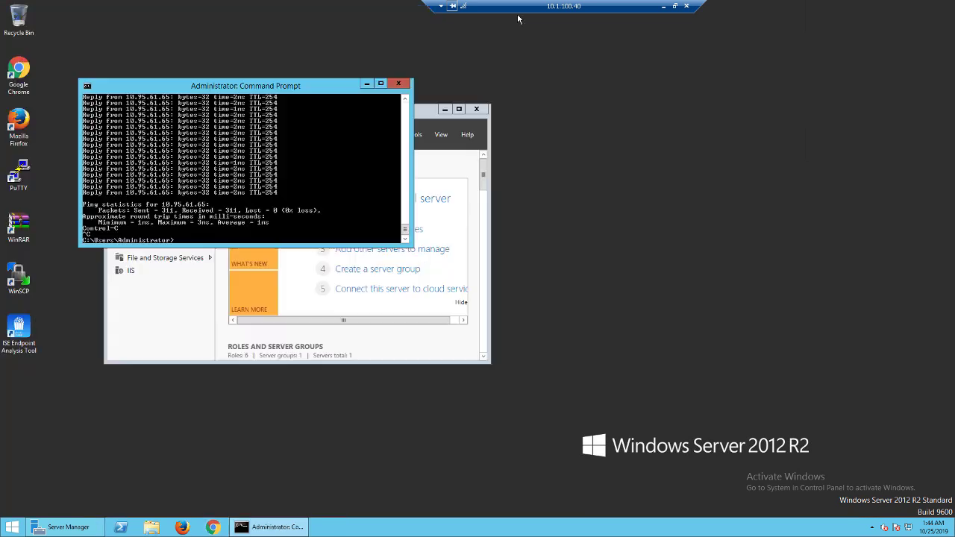
{"action": "key", "text": "Up"}
{"action": "key", "text": "Return"}
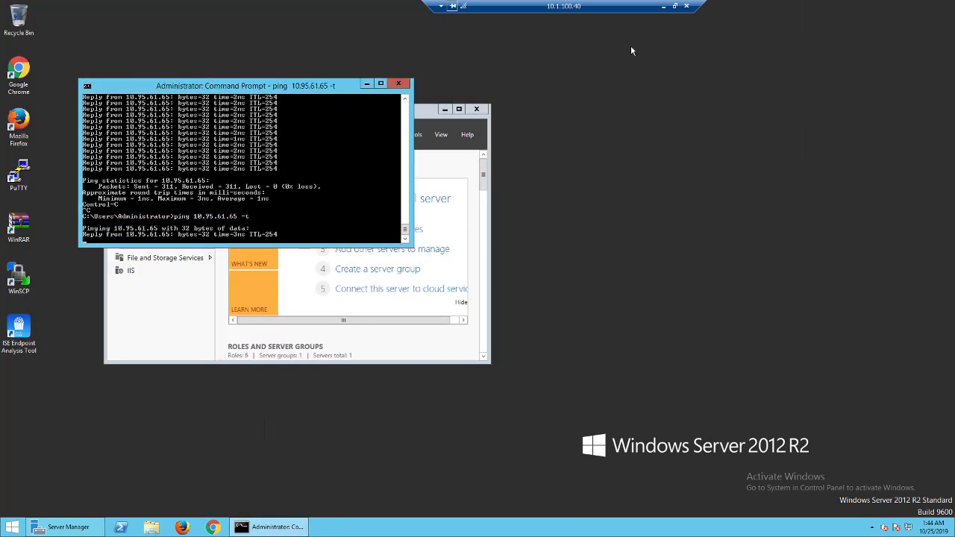
{"action": "left_click", "coordinate": [662, 7]}
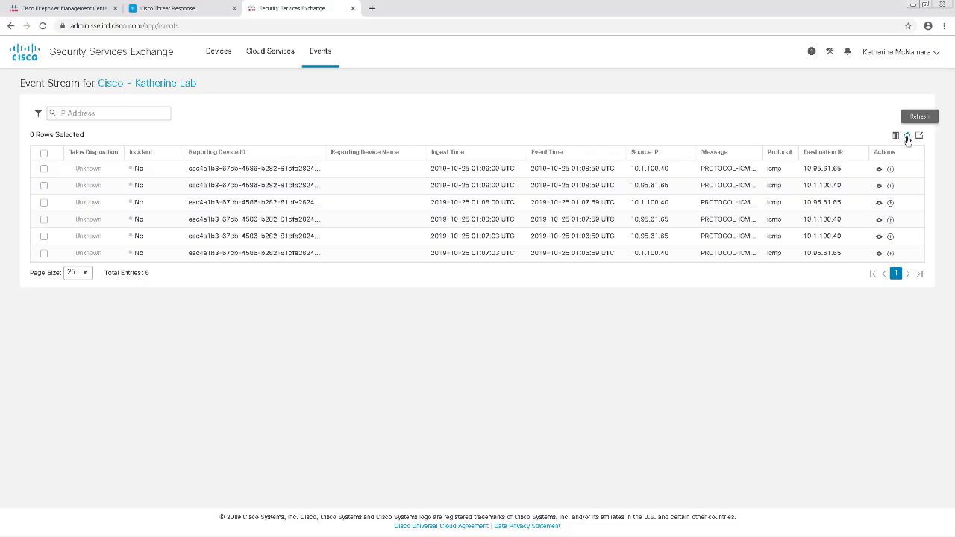
Step: Check the intrusion events in Firepower Management Center and refresh the Security Services Exchange event stream to look for the ping events
{"action": "left_click", "coordinate": [60, 8]}
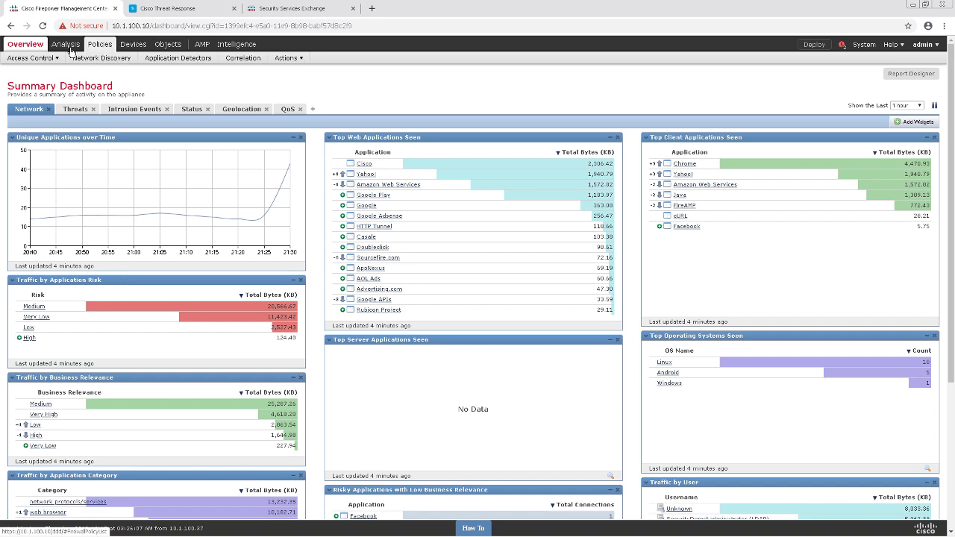
{"action": "mouse_move", "coordinate": [71, 48]}
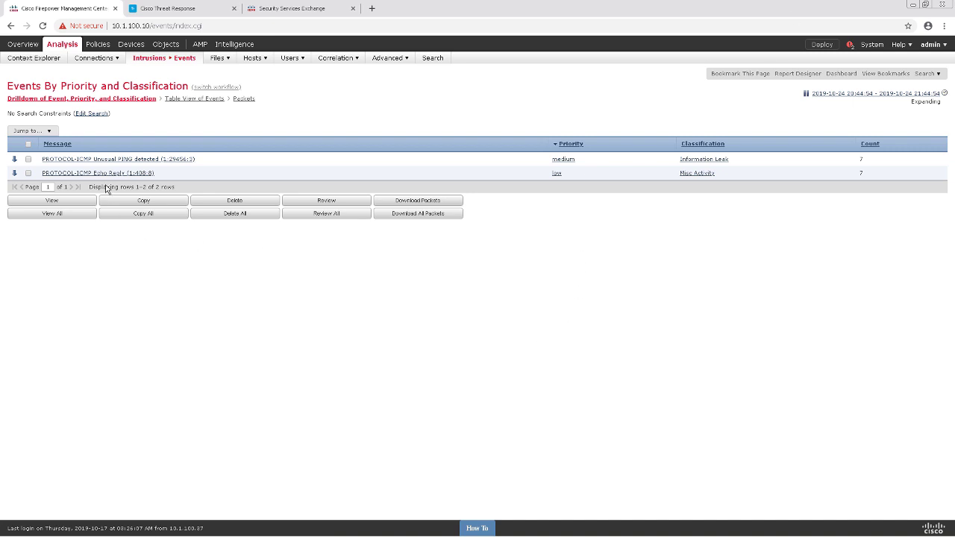
{"action": "left_click", "coordinate": [260, 11]}
{"action": "left_click", "coordinate": [907, 137]}
{"action": "left_click", "coordinate": [907, 139]}
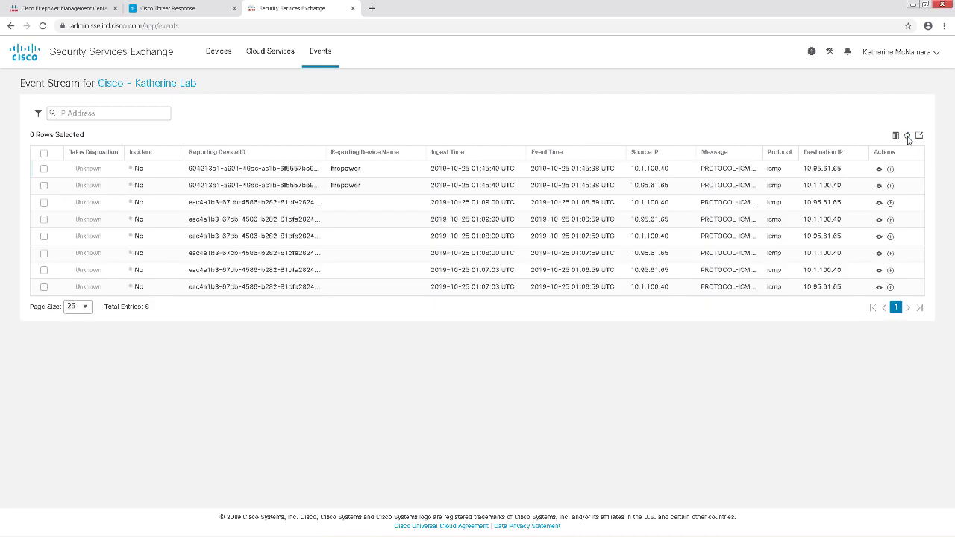
{"action": "left_click", "coordinate": [908, 138]}
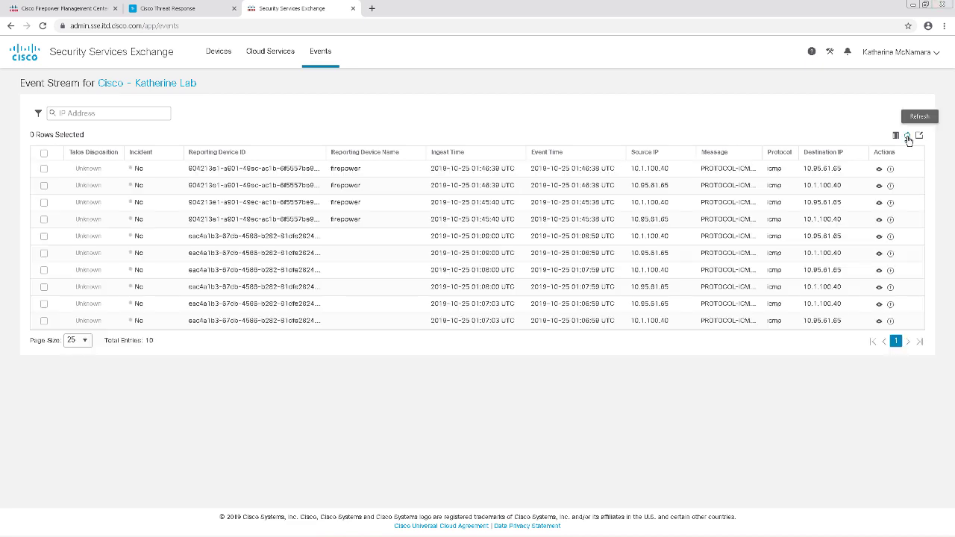
{"action": "left_click_drag", "start_coordinate": [172, 345], "coordinate": [102, 340]}
{"action": "left_click", "coordinate": [190, 338]}
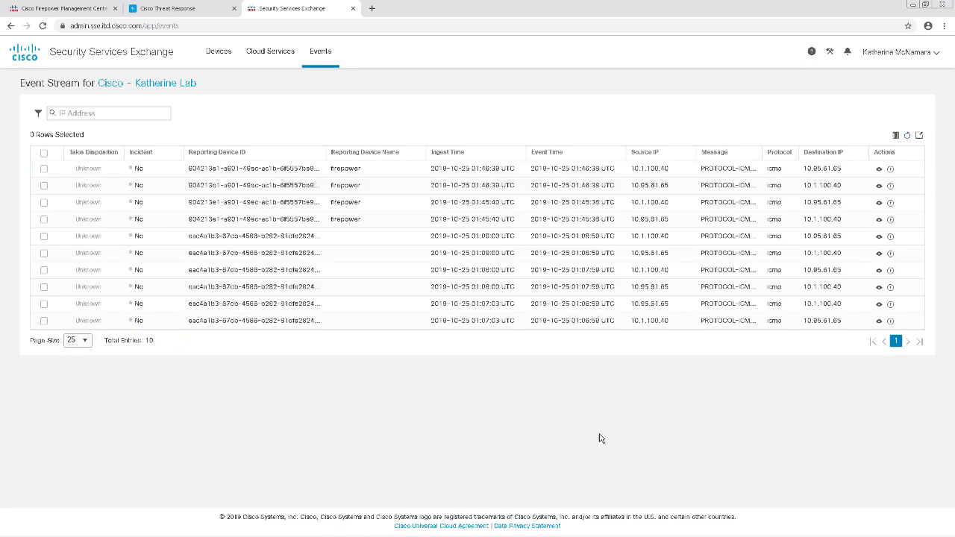
Step: Rename the firepower device to FTD in the Security Services Exchange device list
{"action": "left_click", "coordinate": [213, 57]}
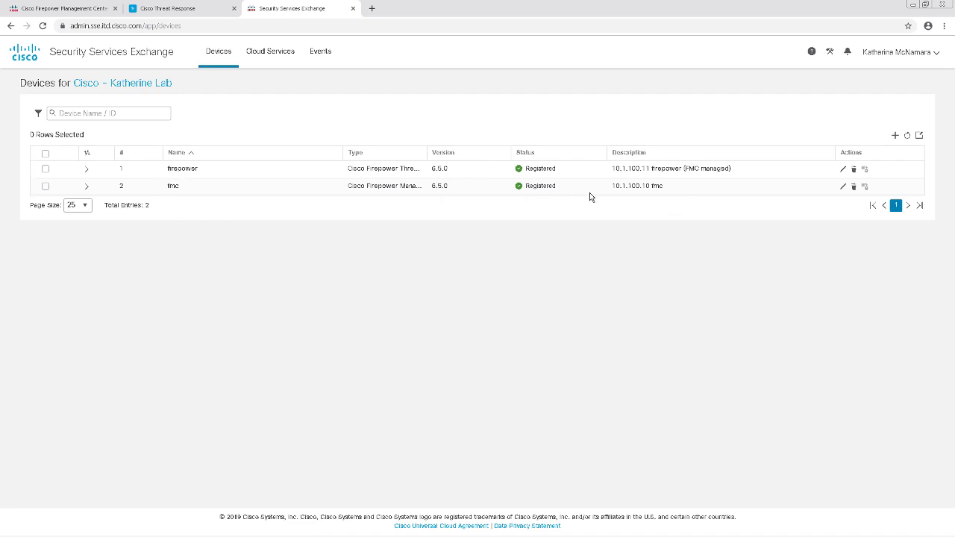
{"action": "left_click", "coordinate": [842, 170]}
{"action": "double_click", "coordinate": [384, 101]}
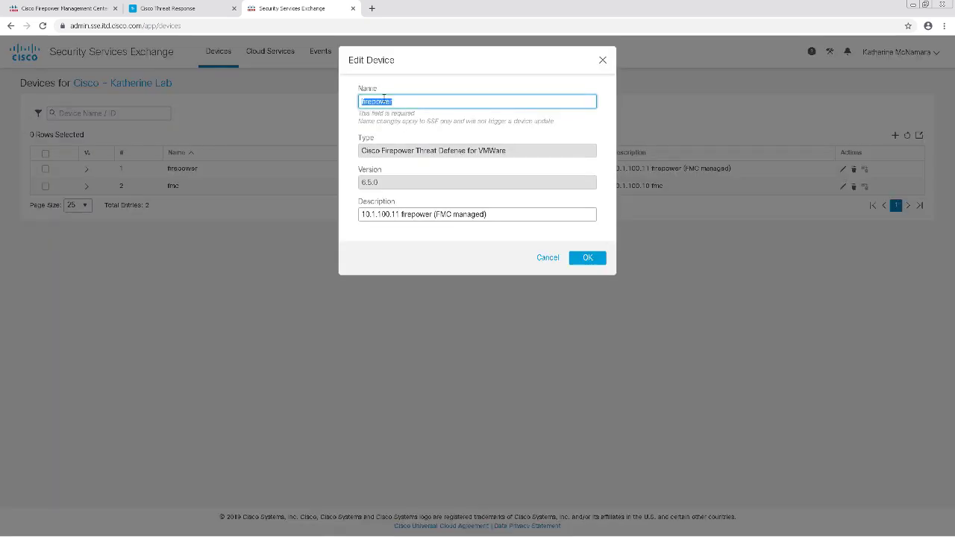
{"action": "type", "text": "FTD"}
{"action": "left_click", "coordinate": [586, 257]}
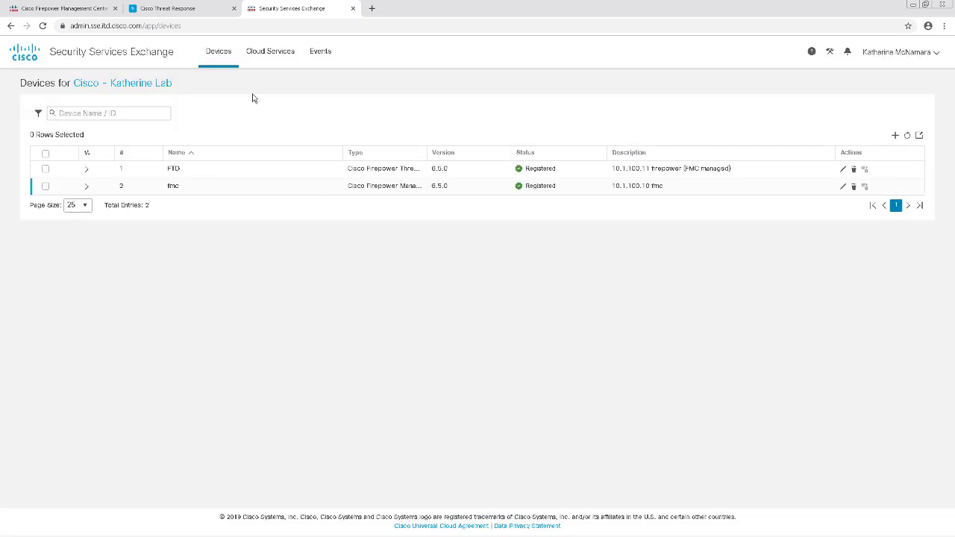
Step: Review the event stream once more and view the incidents in Cisco Threat Response
{"action": "left_click", "coordinate": [321, 52]}
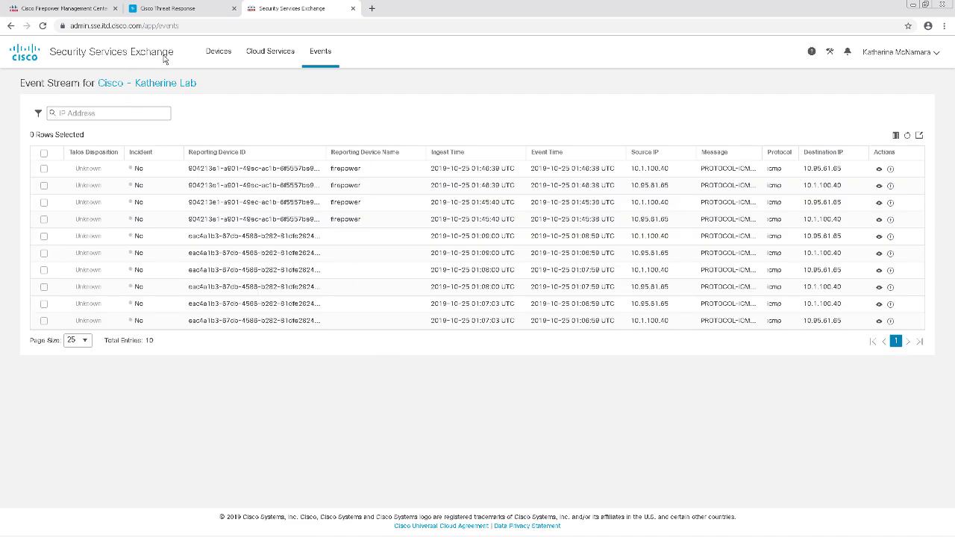
{"action": "left_click", "coordinate": [353, 9]}
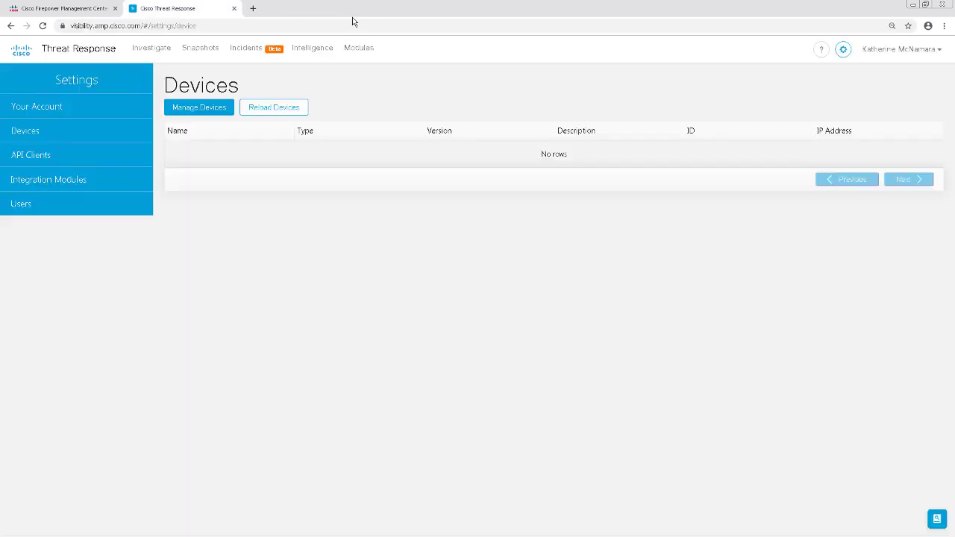
{"action": "left_click", "coordinate": [234, 54]}
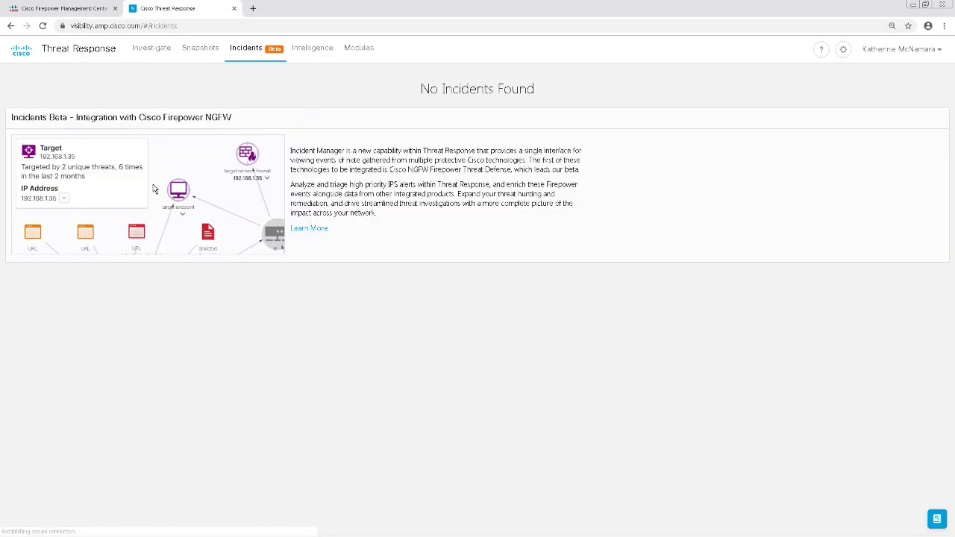
Step: Run a Threat Response investigation on the IP address 10.95.61.65
{"action": "left_click", "coordinate": [162, 52]}
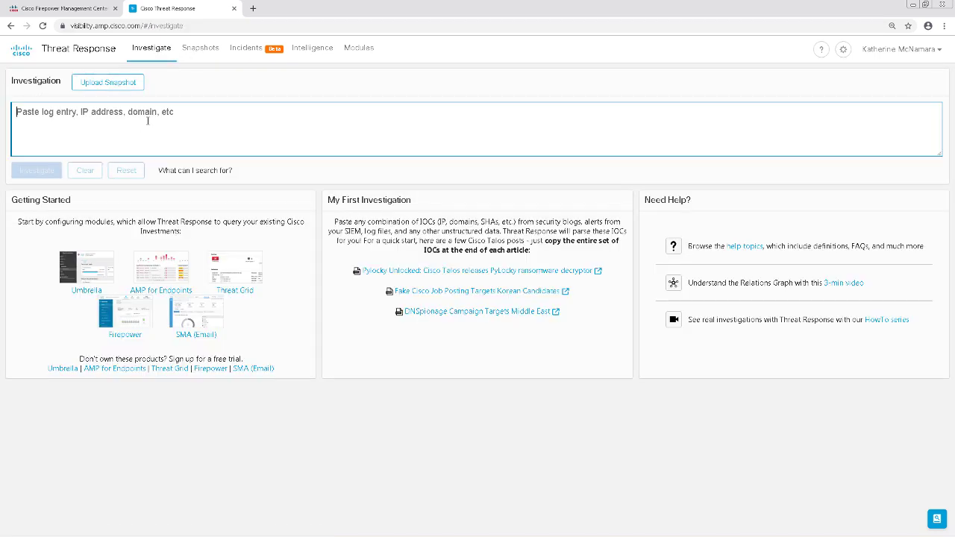
{"action": "type", "text": "10.1.100."}
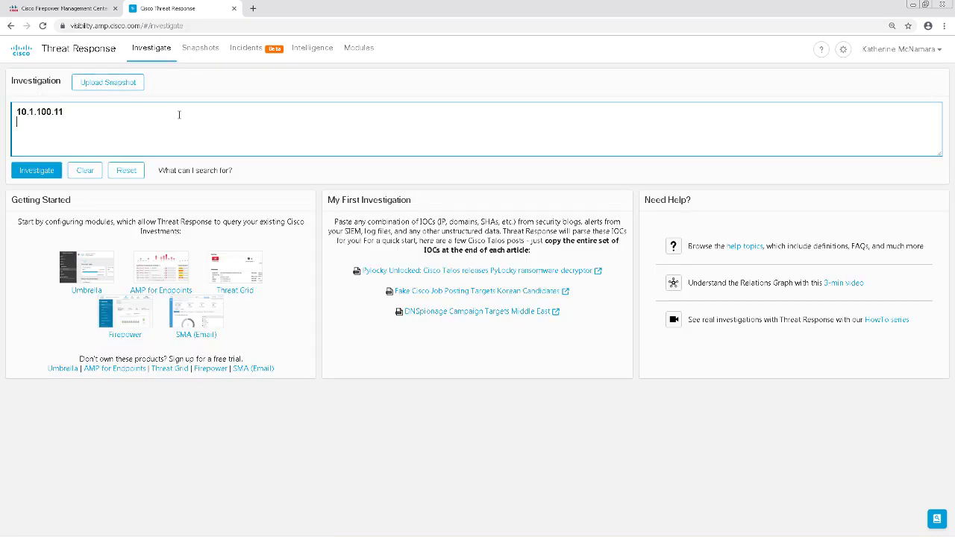
{"action": "type", "text": "11"}
{"action": "key", "text": "ctrl+a"}
{"action": "type", "text": "1"}
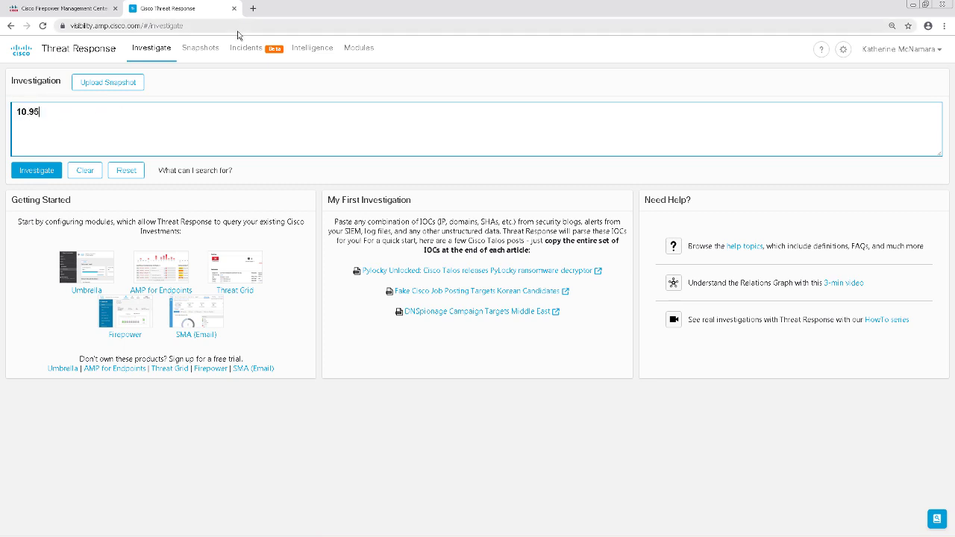
{"action": "type", "text": "0.95.61.65"}
{"action": "key", "text": "Return"}
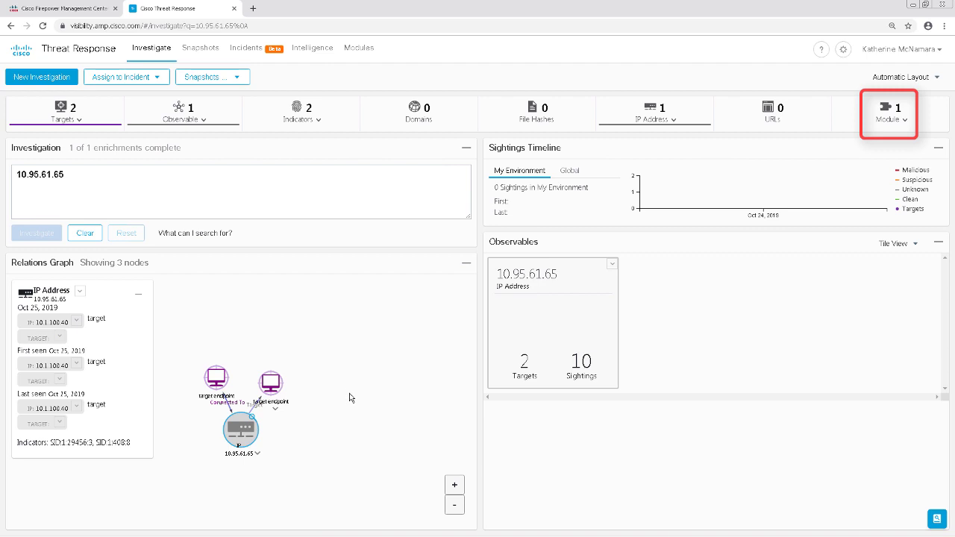
Step: Examine the sightings of the 10.95.61.65 observable in detail and the module that enriched the investigation
{"action": "scroll", "coordinate": [349, 397], "scroll_direction": "down", "scroll_amount": 2}
{"action": "mouse_move", "coordinate": [542, 384]}
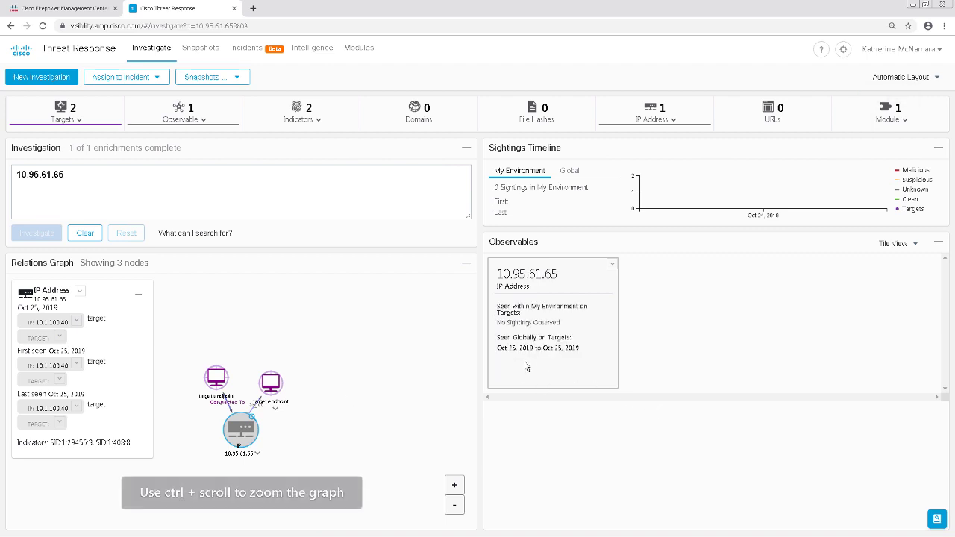
{"action": "left_click", "coordinate": [574, 365]}
{"action": "scroll", "coordinate": [821, 351], "scroll_direction": "down", "scroll_amount": 5}
{"action": "key", "text": "ctrl+minus"}
{"action": "key", "text": "ctrl+minus"}
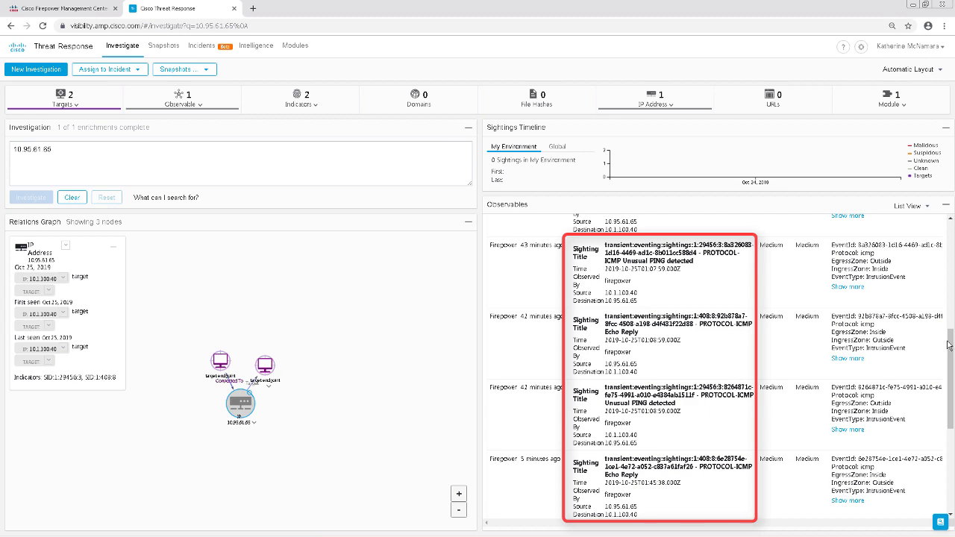
{"action": "scroll", "coordinate": [948, 345], "scroll_direction": "up", "scroll_amount": 10}
{"action": "left_click", "coordinate": [900, 104]}
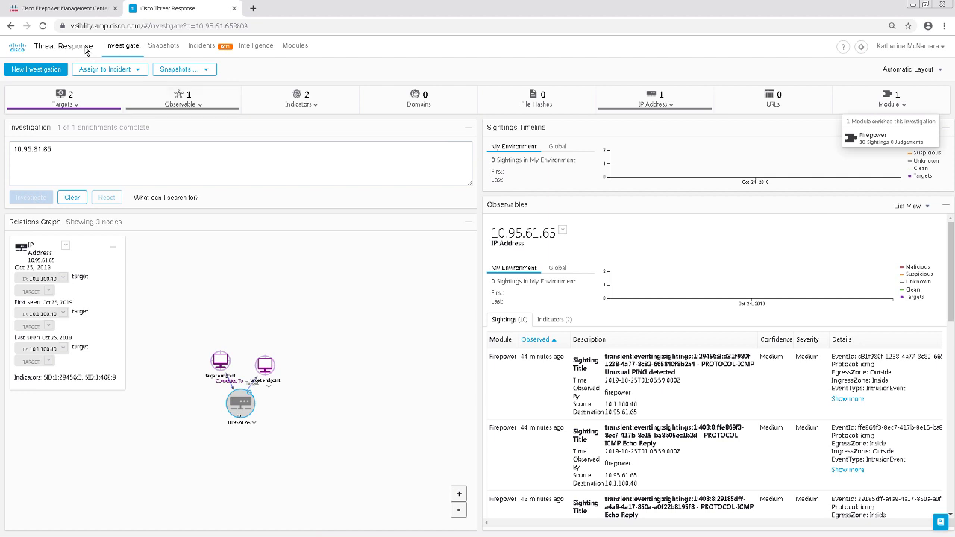
Step: Switch back to Firepower Management Center and reopen its event analysis
{"action": "left_click", "coordinate": [82, 10]}
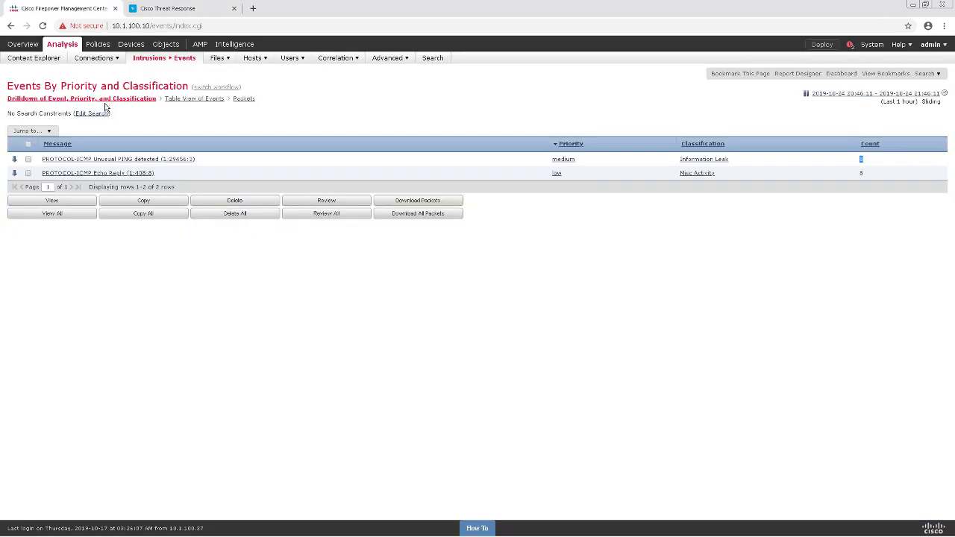
{"action": "left_click", "coordinate": [64, 45]}
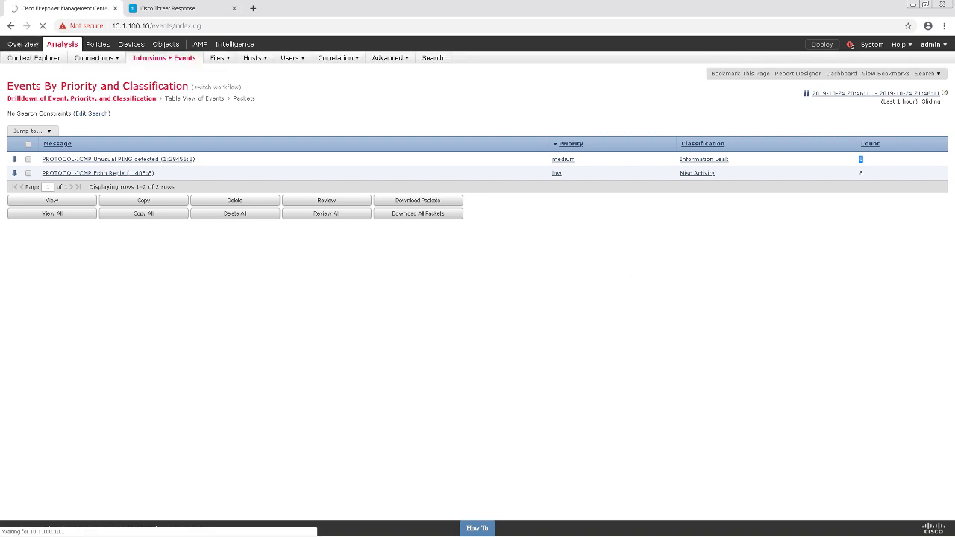